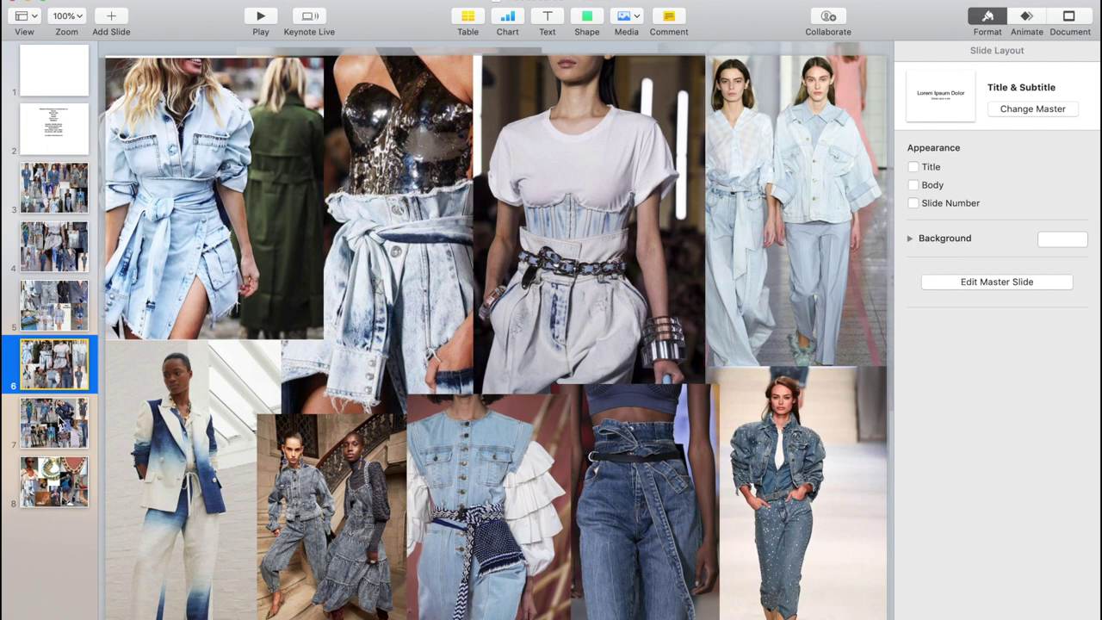
# - Look over the denim and chunky jewelry moodboard slides, the empty title slide and the photoshoot brief on slide 2
pyautogui.click(57, 420)
pyautogui.click(55, 484)
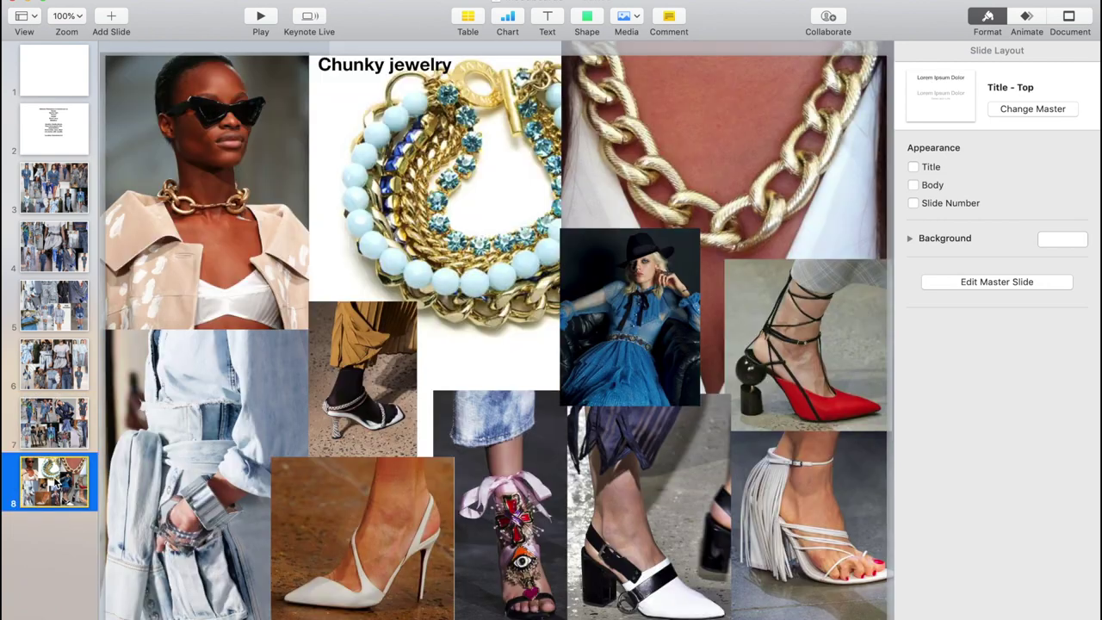
pyautogui.click(53, 81)
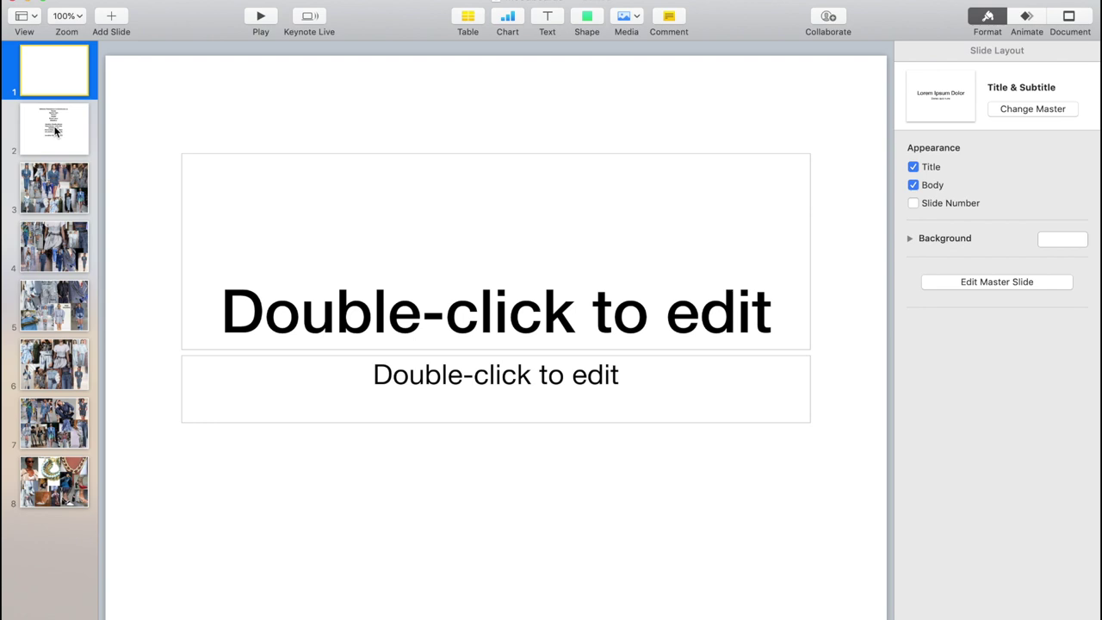
pyautogui.click(55, 131)
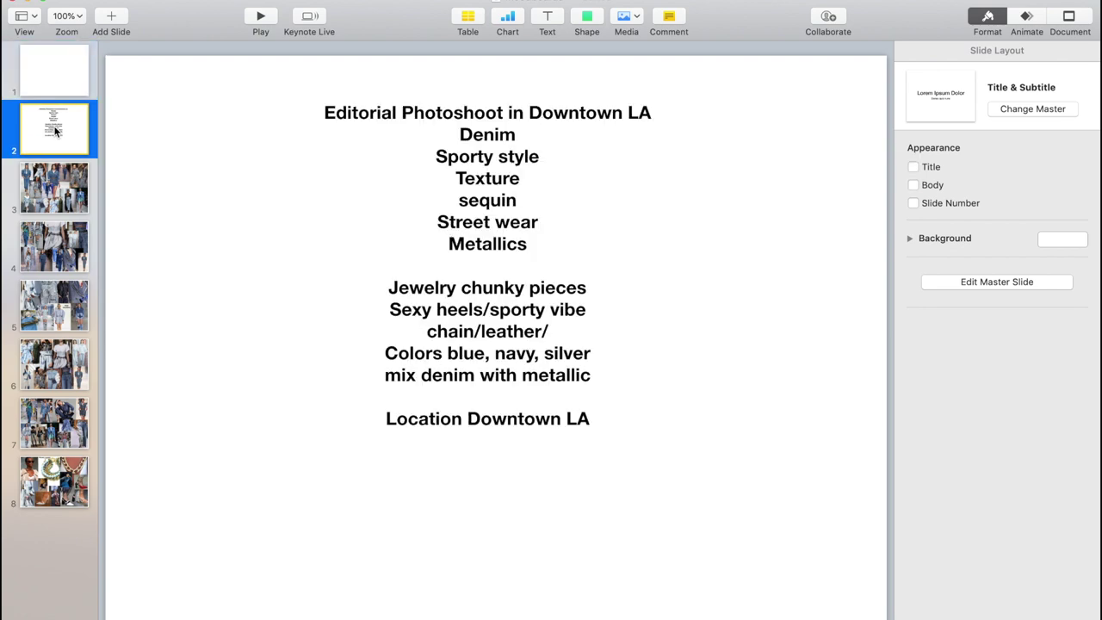
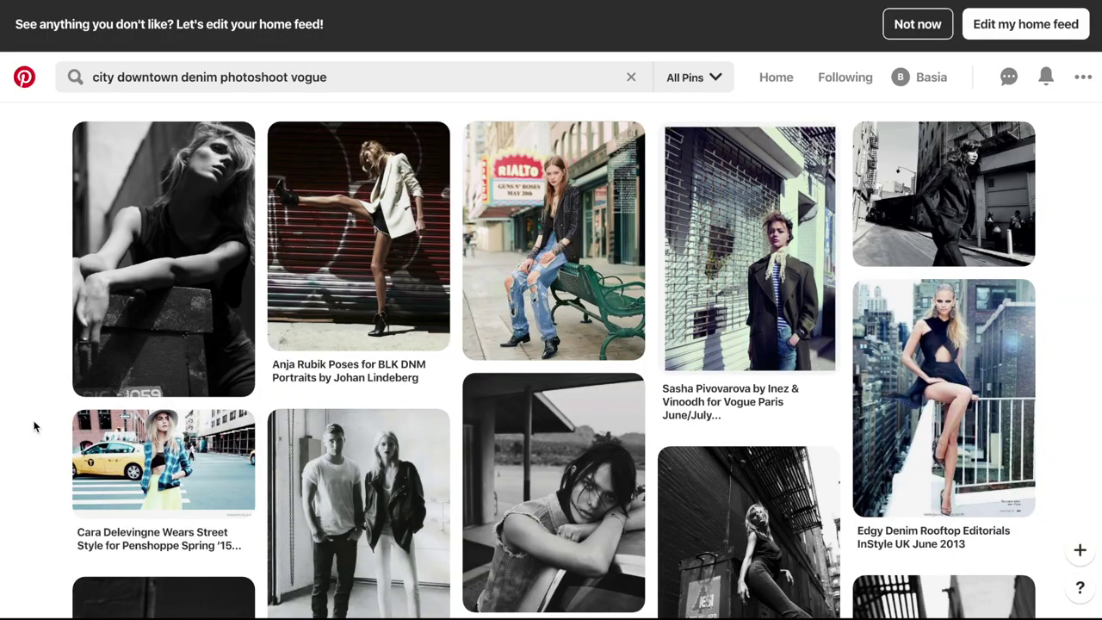
# - In Pinterest's "city downtown denim photoshoot vogue" results, save the black-and-white rooftop photo of the woman in a hat
pyautogui.scroll(-10, 35, 426)
pyautogui.scroll(-6, 39, 499)
pyautogui.scroll(5, 39, 500)
pyautogui.scroll(1, 39, 498)
pyautogui.scroll(-3, 38, 498)
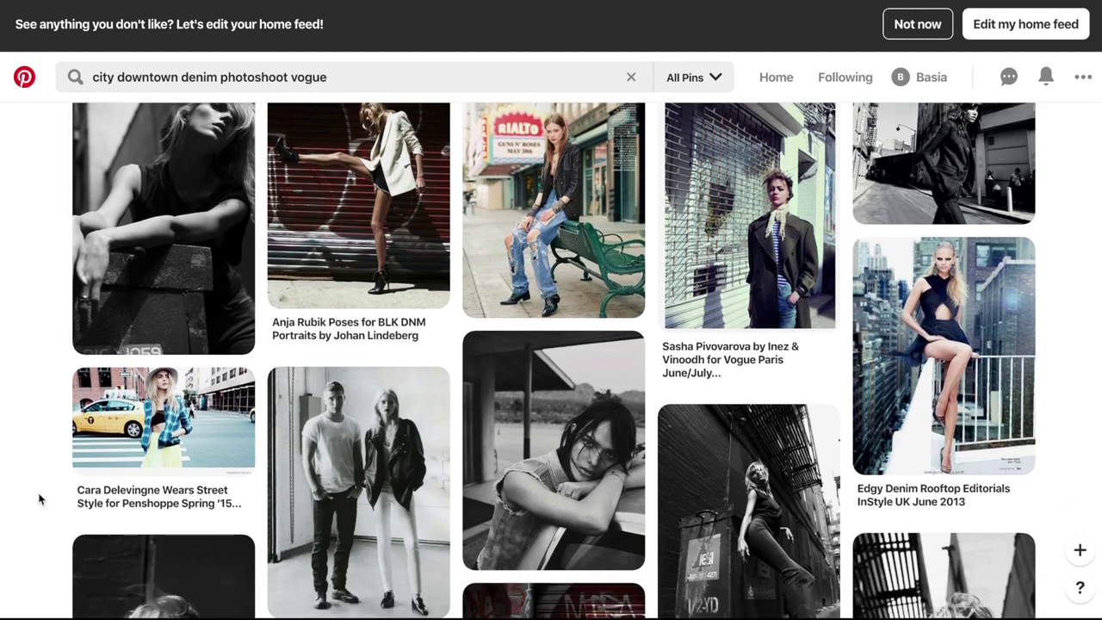
pyautogui.scroll(-6, 39, 499)
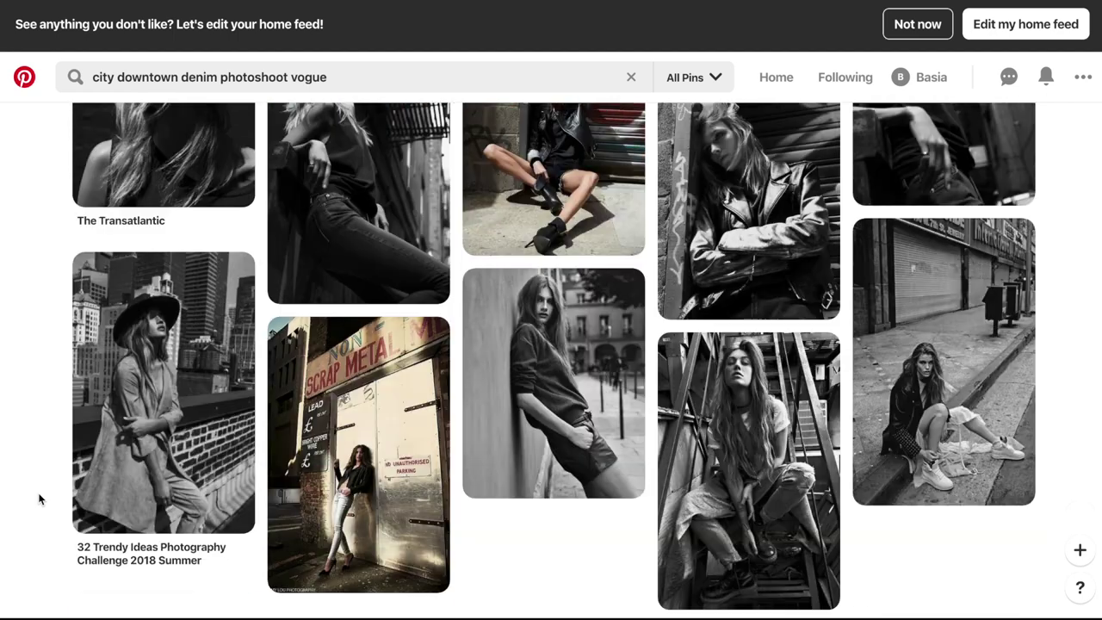
pyautogui.rightClick(194, 393)
pyautogui.click(225, 509)
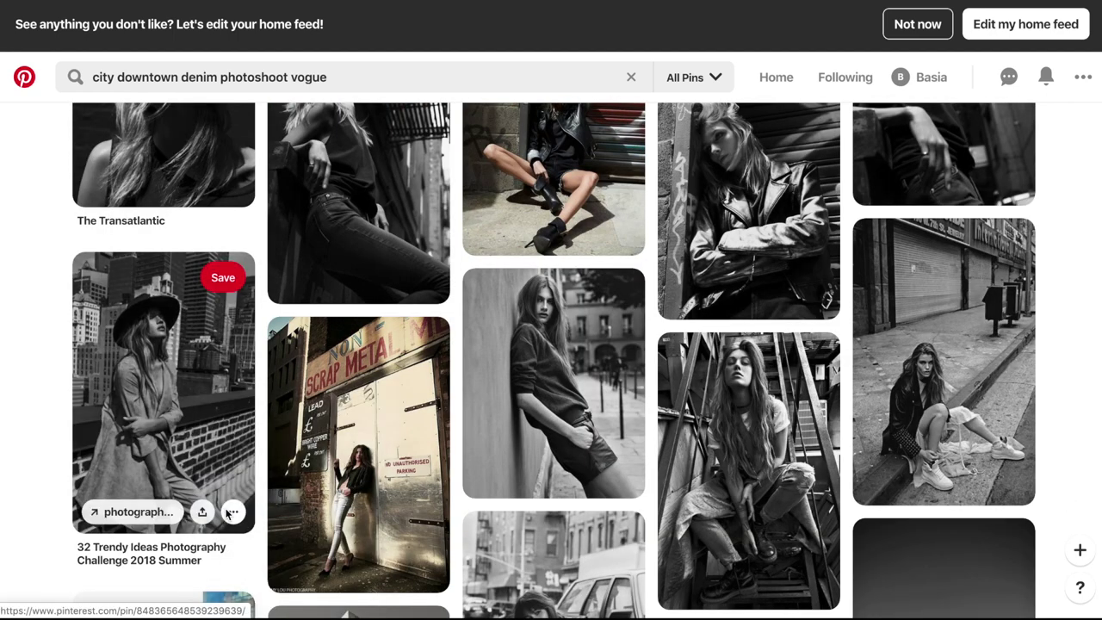
pyautogui.click(643, 143)
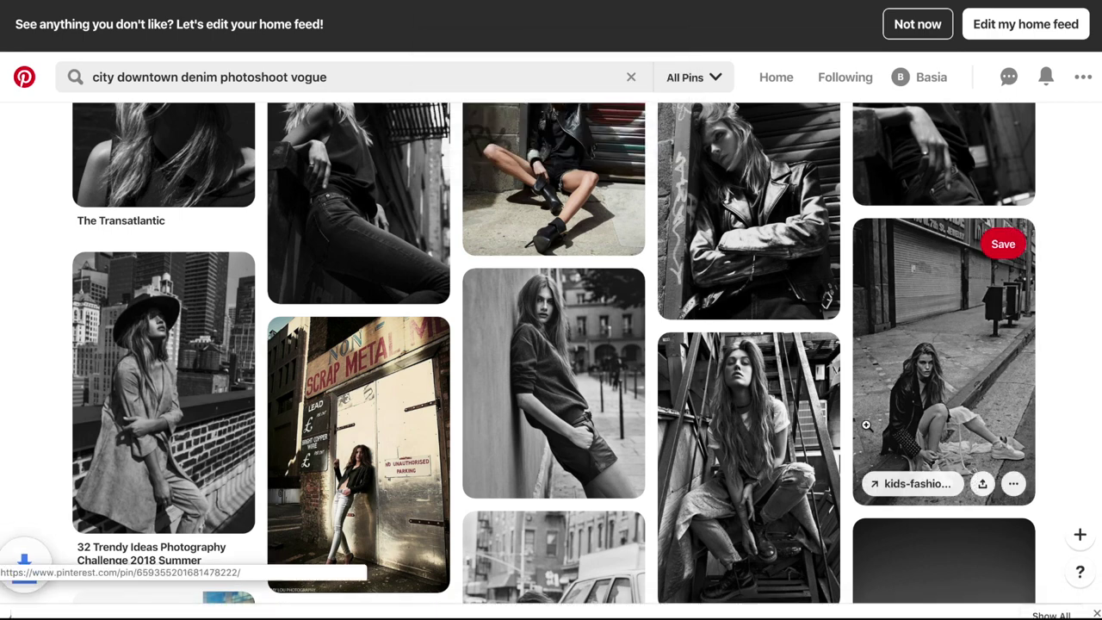
# - Save the black-and-white photo of the woman sitting on a doorway ledge beside the city sidewalk
pyautogui.scroll(-5, 866, 424)
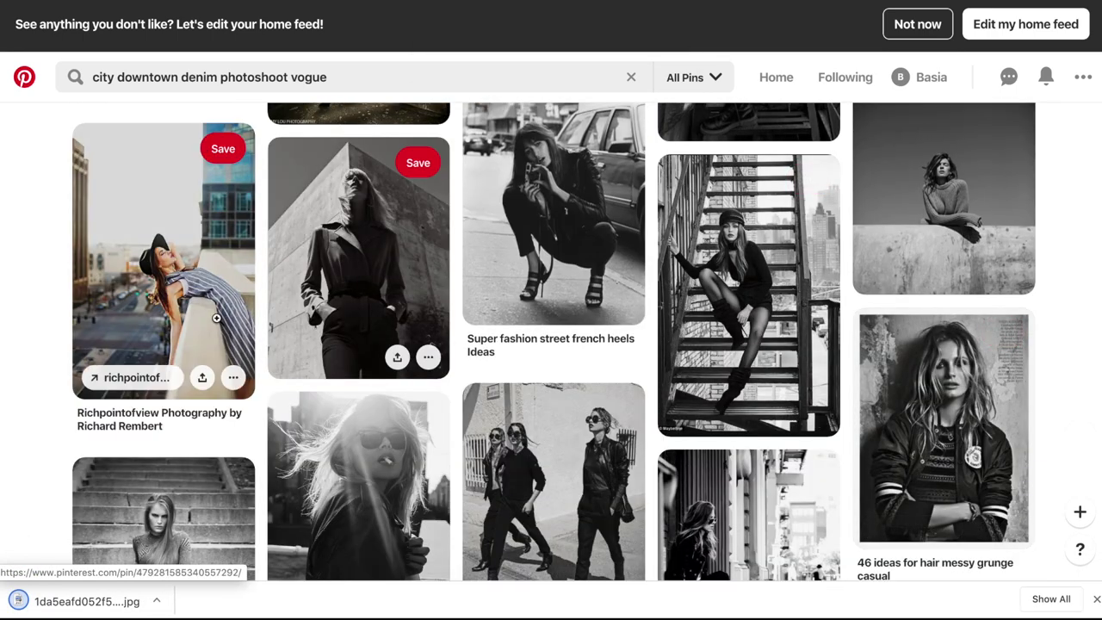
pyautogui.scroll(-3, 417, 423)
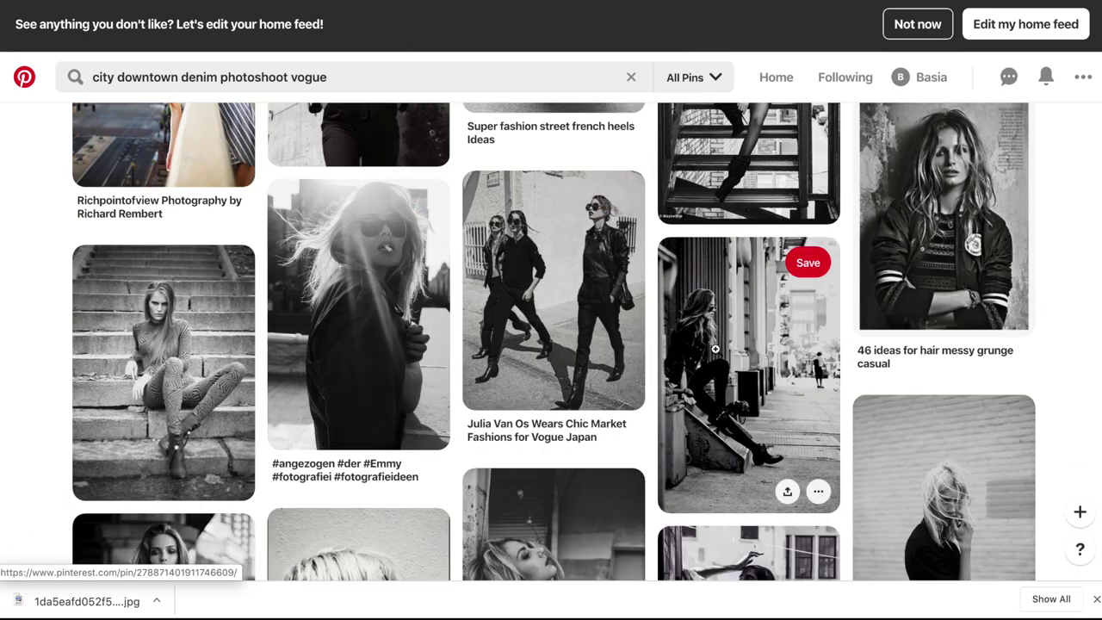
pyautogui.rightClick(717, 348)
pyautogui.click(751, 467)
pyautogui.click(642, 143)
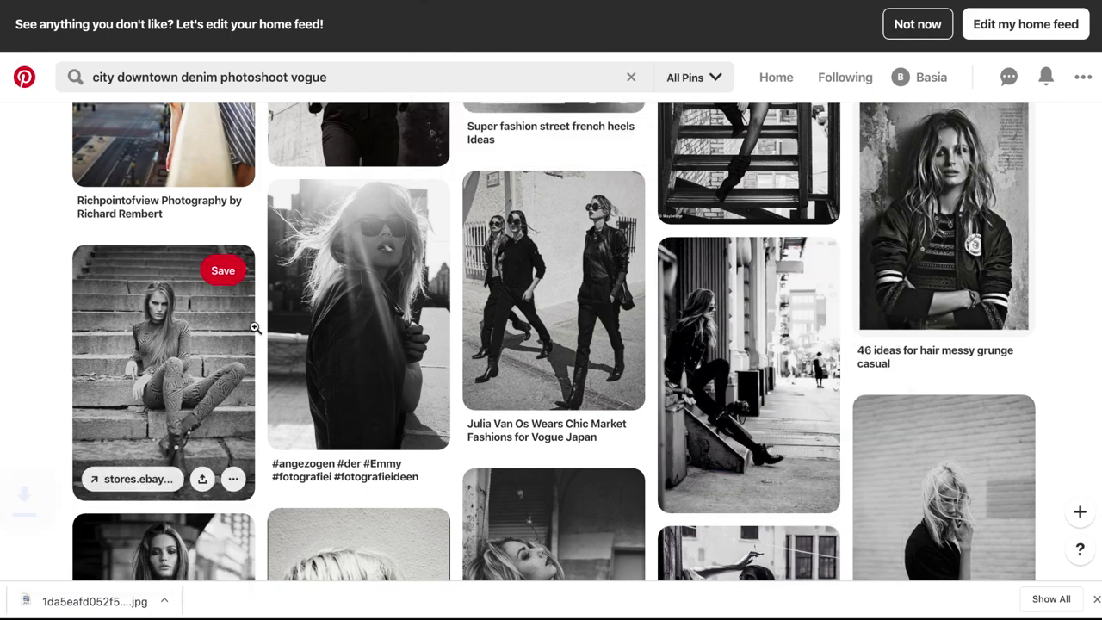
# - Save three more fashion photos from the "city downtown denim photoshoot vogue" results
pyautogui.scroll(-6, 255, 328)
pyautogui.rightClick(904, 155)
pyautogui.click(959, 272)
pyautogui.press('Return')
pyautogui.rightClick(555, 212)
pyautogui.click(593, 384)
pyautogui.press('Return')
pyautogui.scroll(-5, 581, 336)
pyautogui.scroll(-5, 582, 336)
pyautogui.rightClick(164, 255)
pyautogui.click(250, 374)
pyautogui.press('Return')
# - Remove the word "denim" from the search and run it as "city downtown photoshoot vogue"
pyautogui.scroll(-5, 623, 197)
pyautogui.scroll(-5, 623, 196)
pyautogui.click(289, 76)
pyautogui.press('BackSpace')
pyautogui.press('BackSpace')
pyautogui.press('BackSpace')
pyautogui.press('BackSpace')
pyautogui.press('BackSpace')
pyautogui.press('BackSpace')
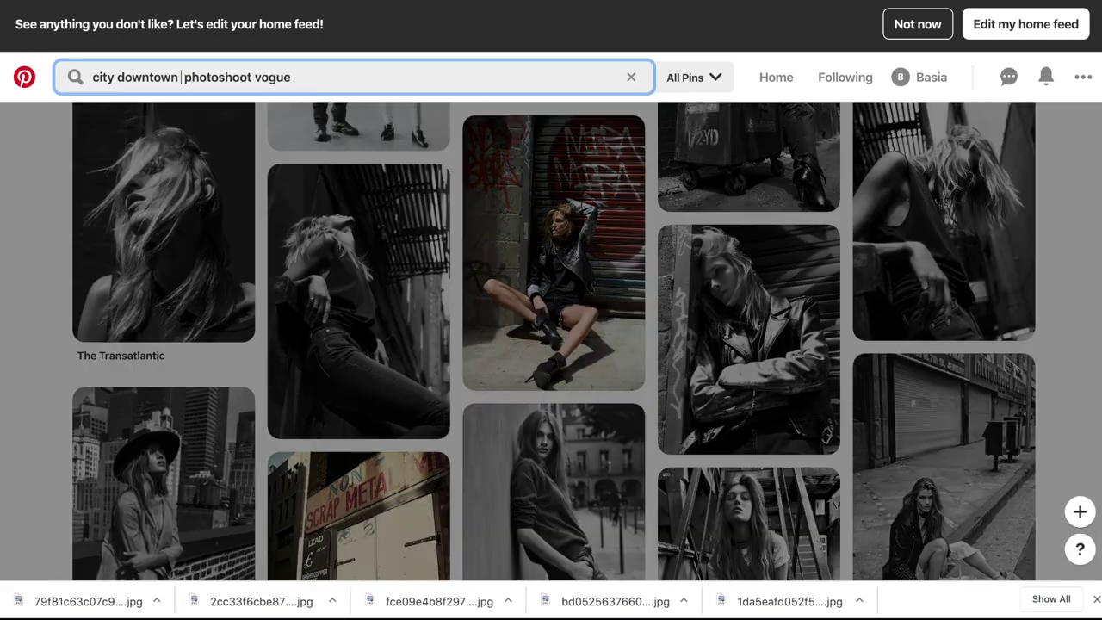
pyautogui.press('Return')
# - Save the wide photo of the woman in a white cardigan and the street photo with the jewelry sign
pyautogui.rightClick(565, 279)
pyautogui.click(591, 408)
pyautogui.press('Return')
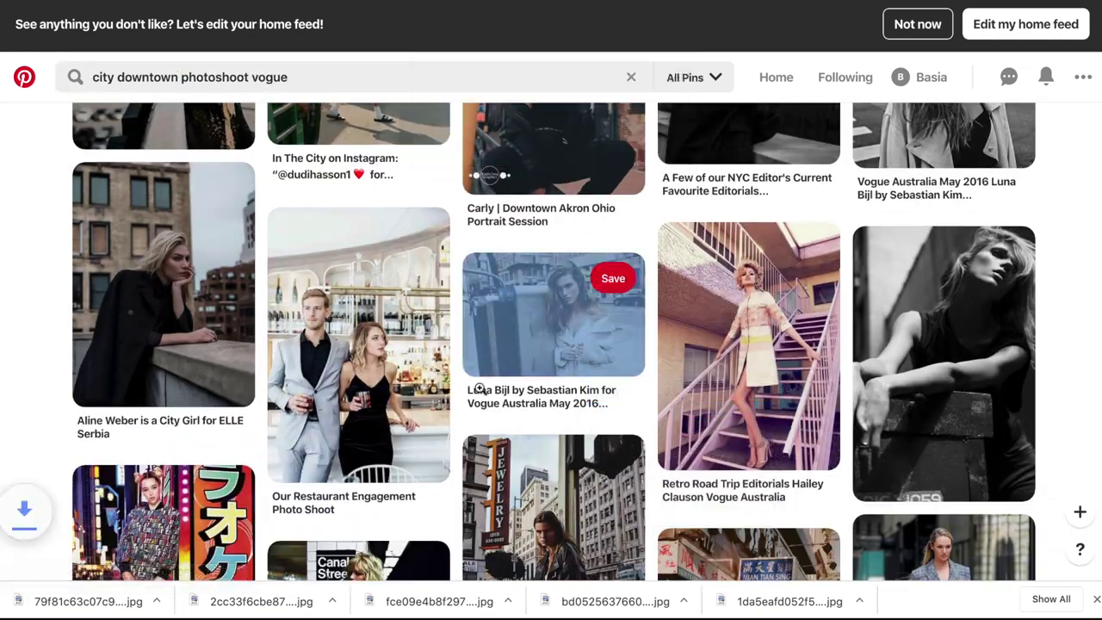
pyautogui.scroll(-3, 568, 379)
pyautogui.rightClick(548, 358)
pyautogui.click(615, 482)
pyautogui.press('Return')
# - Save the crosswalk photo with the yellow taxi and the photo with skyscrapers against a blue sky
pyautogui.scroll(-4, 551, 345)
pyautogui.rightClick(184, 272)
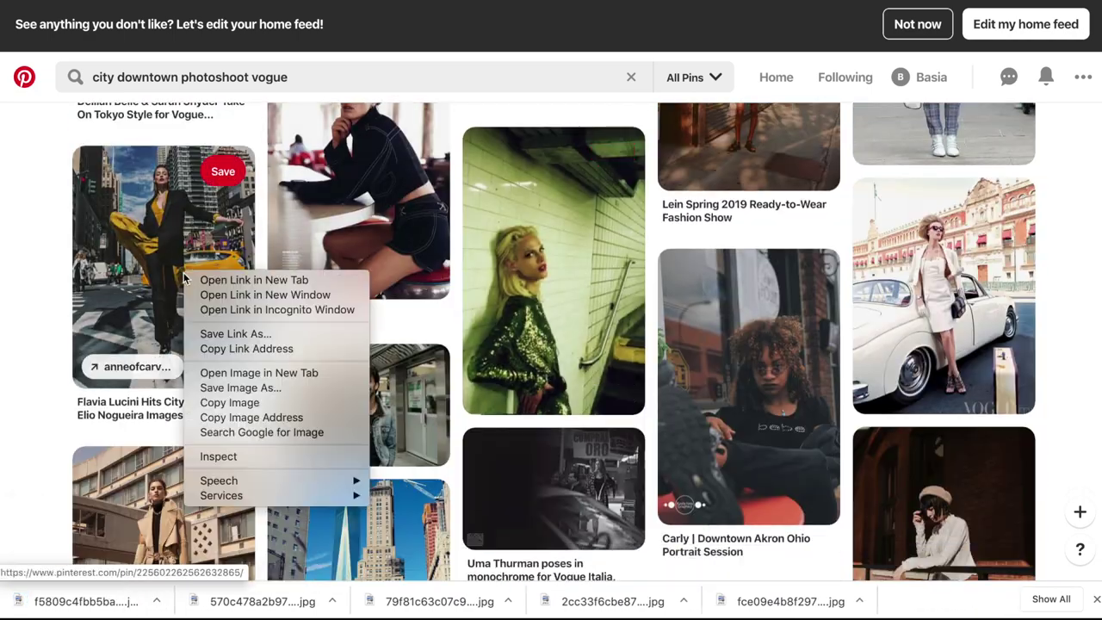
pyautogui.click(233, 387)
pyautogui.press('Return')
pyautogui.scroll(-3, 589, 329)
pyautogui.rightClick(394, 320)
pyautogui.click(431, 442)
pyautogui.press('Return')
# - Save the photo of the woman in a hat and pale jeans and the black-and-white fire escape photo
pyautogui.scroll(-3, 361, 379)
pyautogui.rightClick(344, 379)
pyautogui.click(398, 494)
pyautogui.press('Return')
pyautogui.scroll(-5, 551, 344)
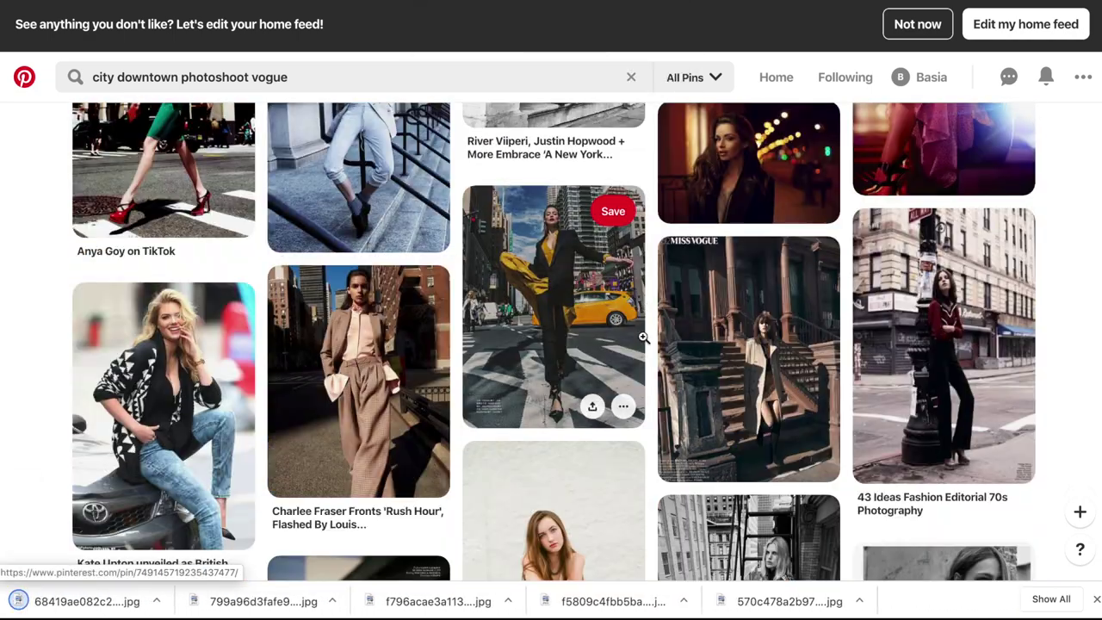
pyautogui.rightClick(780, 277)
pyautogui.click(826, 392)
pyautogui.press('Return')
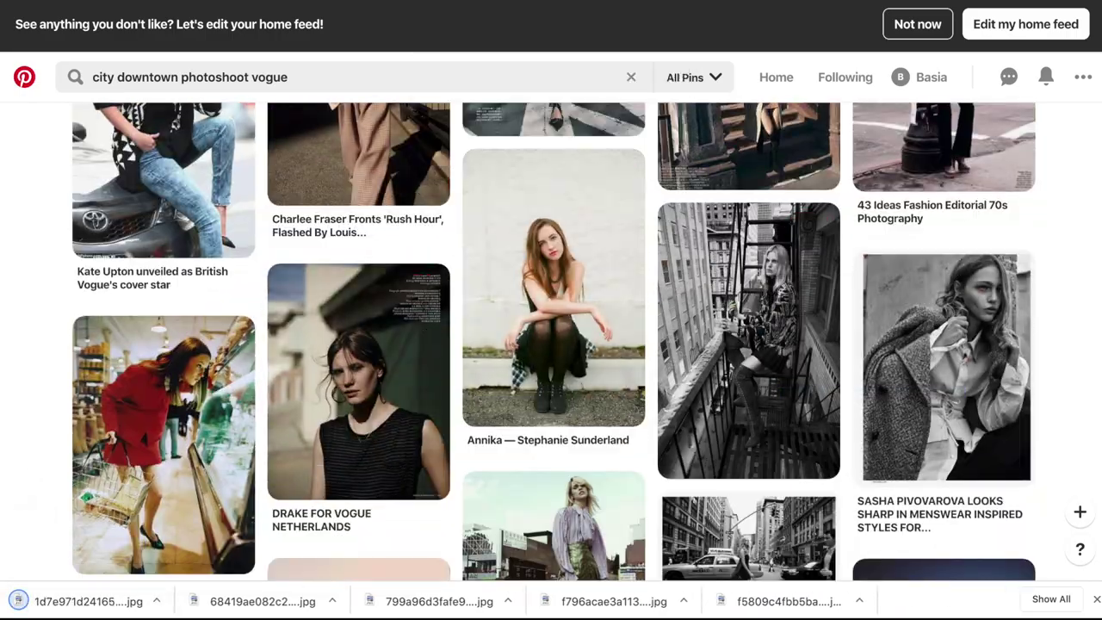
# - Switch to the Keynote moodboard with its blank slide 2 and open the Downloads folder in Finder
pyautogui.press('super+Tab')
pyautogui.moveTo(62, 613)
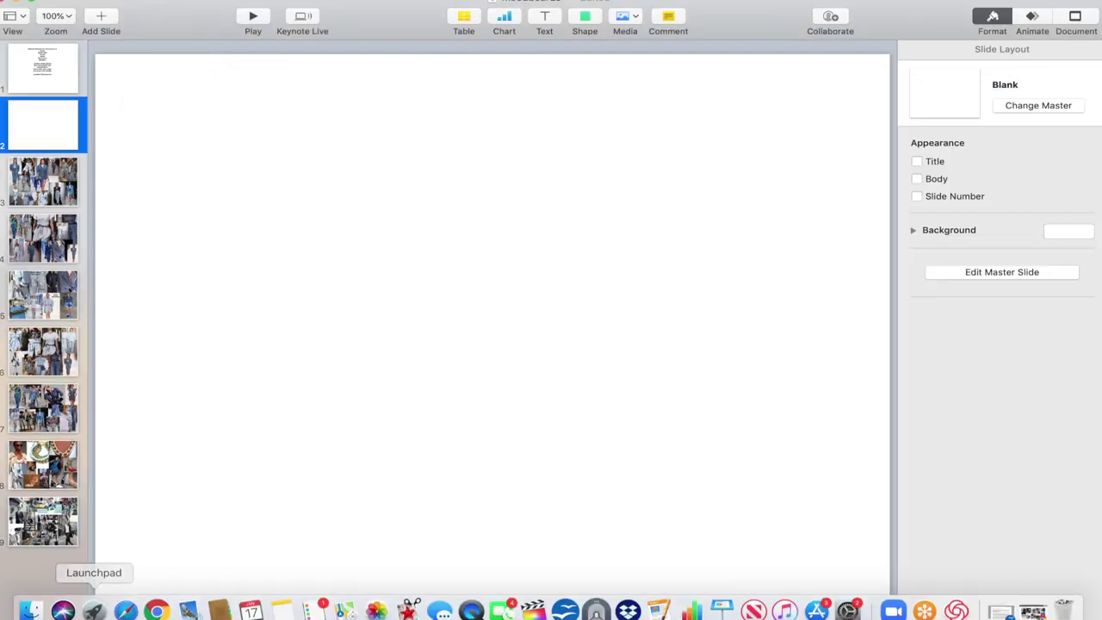
pyautogui.click(30, 608)
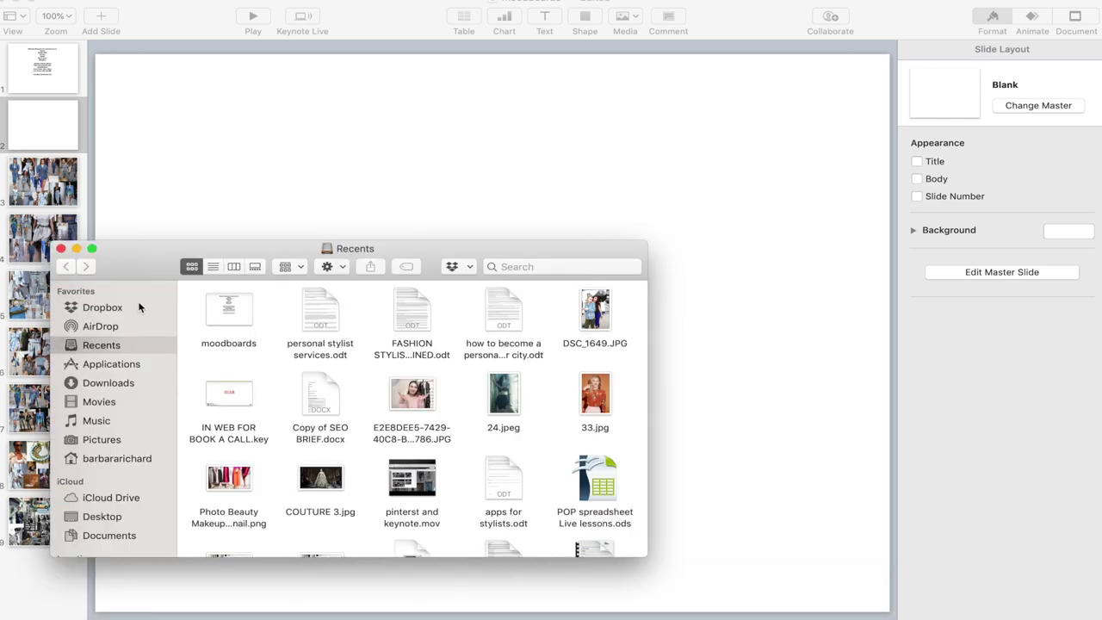
pyautogui.click(95, 385)
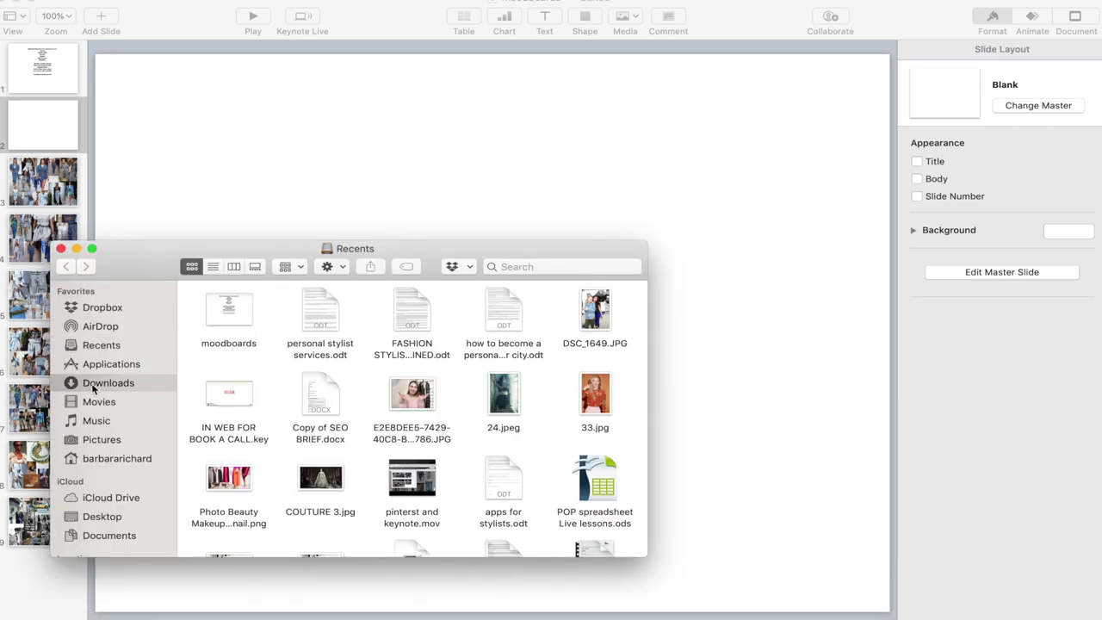
# - Insert the eleven newly saved JPEG images from Downloads onto the blank slide and close the Finder window
pyautogui.click(225, 308)
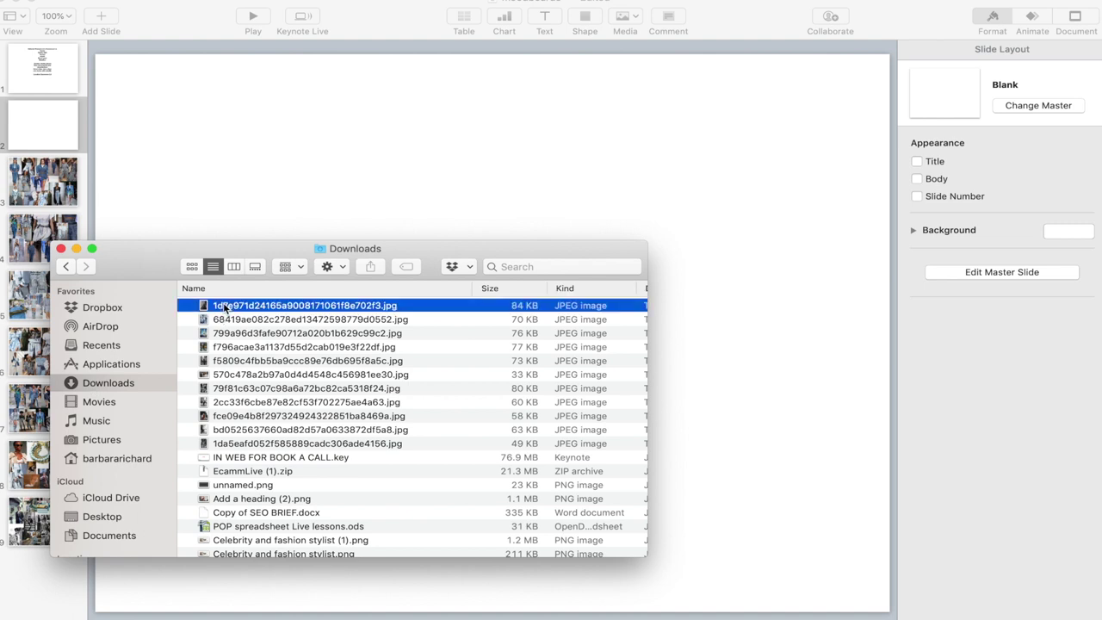
pyautogui.hotkey('shift', 'Down')
pyautogui.hotkey('shift', 'Down')
pyautogui.hotkey('shift', 'Down')
pyautogui.hotkey('shift', 'Down')
pyautogui.hotkey('shift', 'Down')
pyautogui.hotkey('shift', 'Down')
pyautogui.hotkey('shift', 'Down')
pyautogui.hotkey('shift', 'Down')
pyautogui.hotkey('shift', 'Down')
pyautogui.hotkey('shift', 'Down')
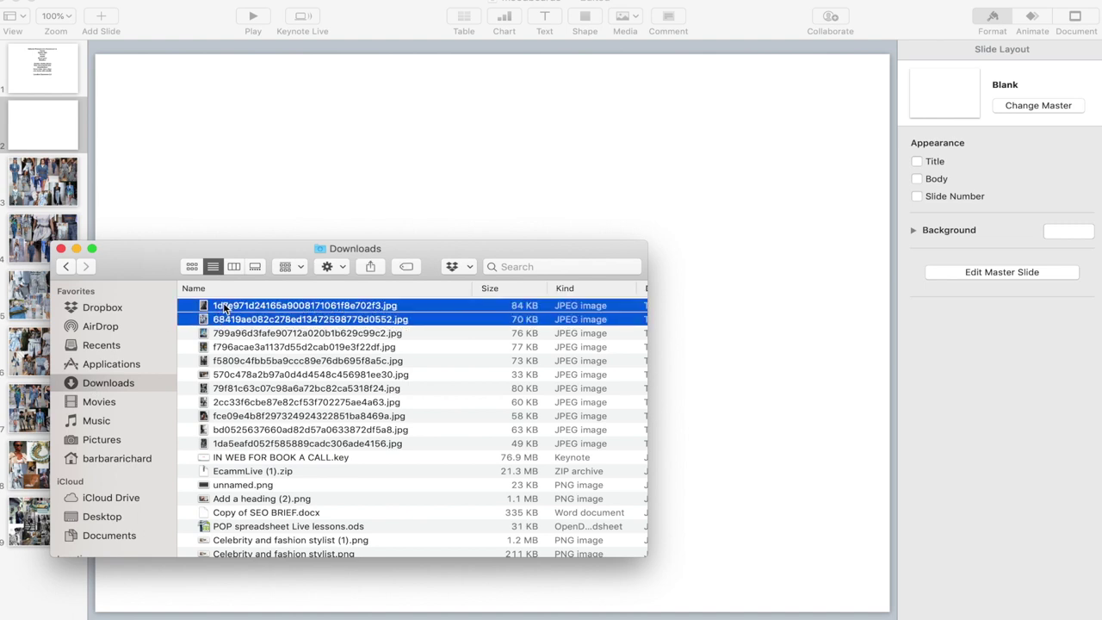
pyautogui.moveTo(226, 307); pyautogui.dragTo(64, 248)
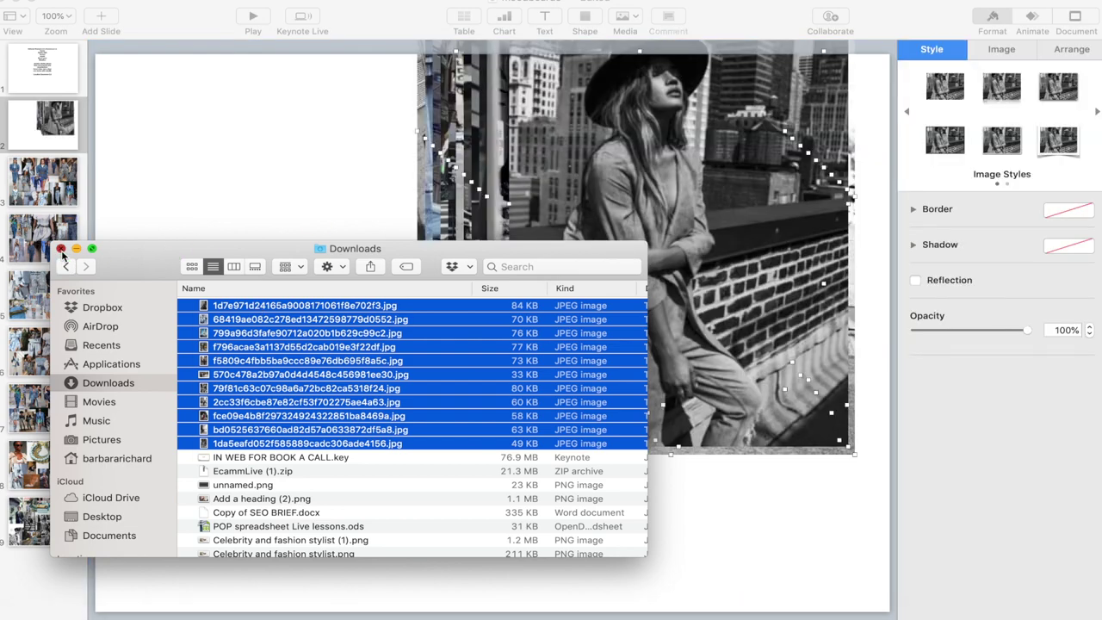
pyautogui.click(62, 250)
# - Try to shrink the rooftop hat photo in the slide's upper-left corner and adjust its mask
pyautogui.click(625, 160)
pyautogui.doubleClick(614, 191)
pyautogui.moveTo(612, 188); pyautogui.dragTo(243, 291)
pyautogui.moveTo(484, 153); pyautogui.dragTo(362, 326)
pyautogui.moveTo(271, 395); pyautogui.dragTo(226, 133)
pyautogui.click(604, 478)
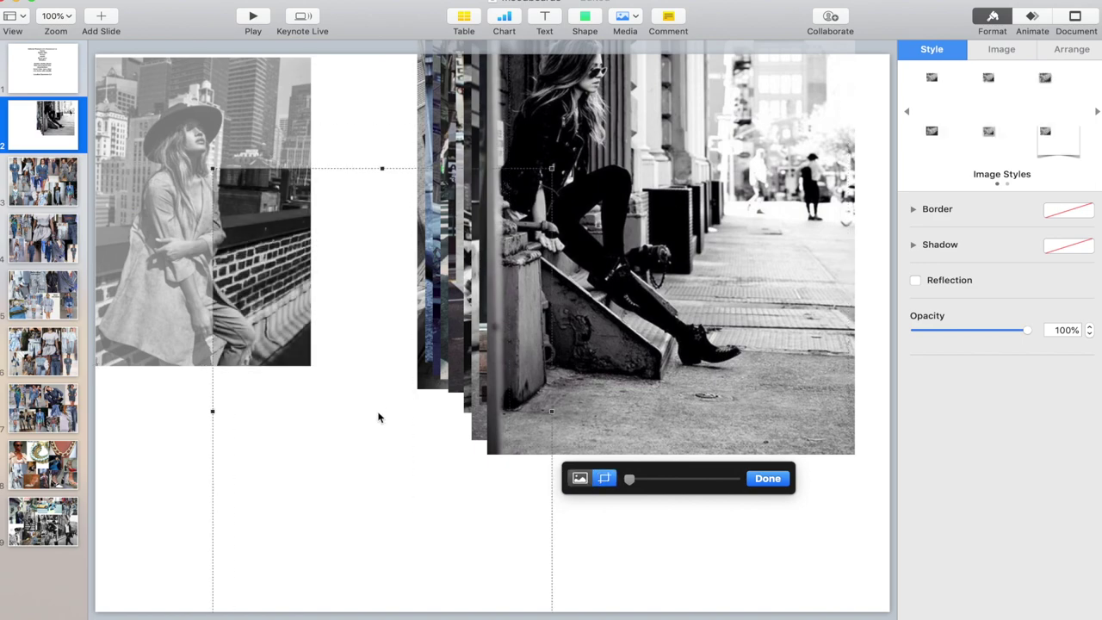
pyautogui.moveTo(411, 322); pyautogui.dragTo(344, 276)
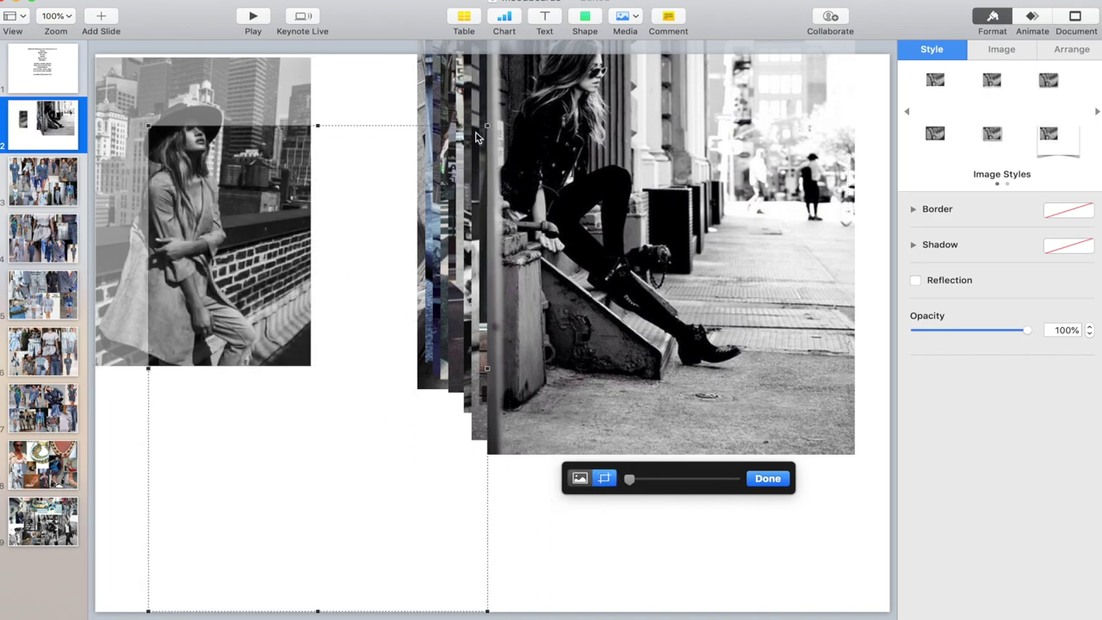
# - Delete the rooftop hat photo, then scale down the doorway photo and place it in the slide's upper-left corner
pyautogui.press('Delete')
pyautogui.click(819, 138)
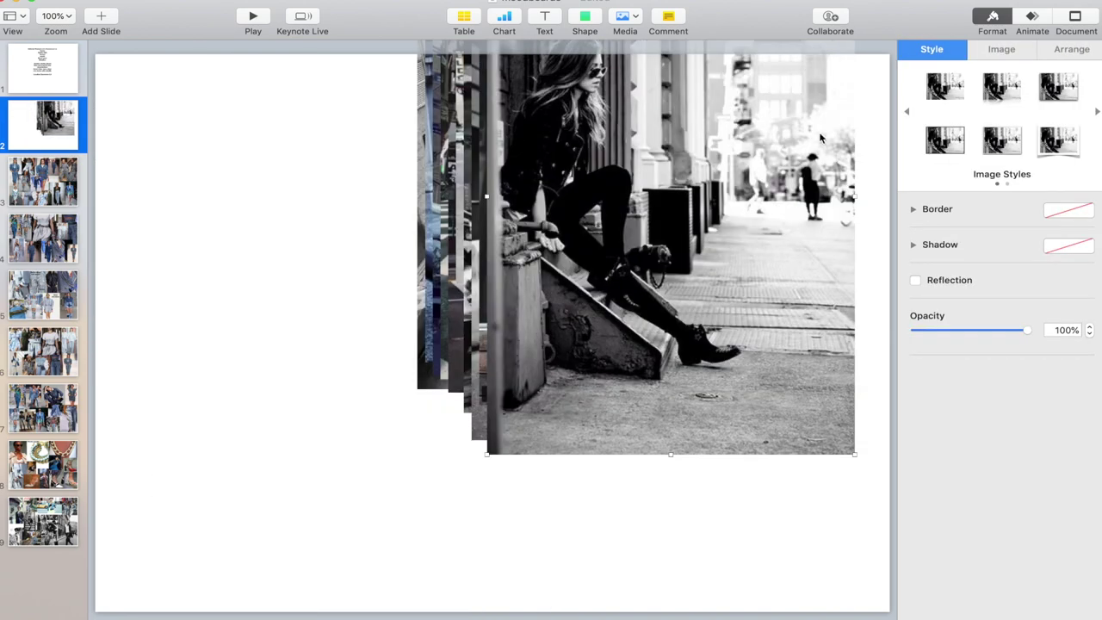
pyautogui.moveTo(820, 138); pyautogui.dragTo(536, 293)
pyautogui.moveTo(571, 92); pyautogui.dragTo(389, 349)
pyautogui.moveTo(297, 478); pyautogui.dragTo(195, 198)
# - Scale down the bridge photo of the woman in a rust sweater and place it in the slide's lower-left area
pyautogui.moveTo(733, 216); pyautogui.dragTo(466, 401)
pyautogui.moveTo(579, 160); pyautogui.dragTo(396, 362)
pyautogui.moveTo(305, 475); pyautogui.dragTo(187, 421)
# - Scale down the black-and-white photo of the walking woman and place it beside the doorway photo
pyautogui.moveTo(644, 278); pyautogui.dragTo(522, 421)
pyautogui.moveTo(657, 86); pyautogui.dragTo(486, 351)
pyautogui.moveTo(386, 490); pyautogui.dragTo(379, 157)
pyautogui.moveTo(168, 153); pyautogui.dragTo(159, 140)
pyautogui.moveTo(370, 189); pyautogui.dragTo(360, 222)
# - Arrange the black-and-white leopard-print photos along the slide's right edge and the cardigan and bridge photos along its bottom edge
pyautogui.moveTo(618, 256); pyautogui.dragTo(634, 464)
pyautogui.moveTo(850, 145); pyautogui.dragTo(758, 258)
pyautogui.moveTo(637, 435); pyautogui.dragTo(772, 434)
pyautogui.moveTo(648, 197); pyautogui.dragTo(445, 528)
pyautogui.moveTo(197, 489); pyautogui.dragTo(210, 558)
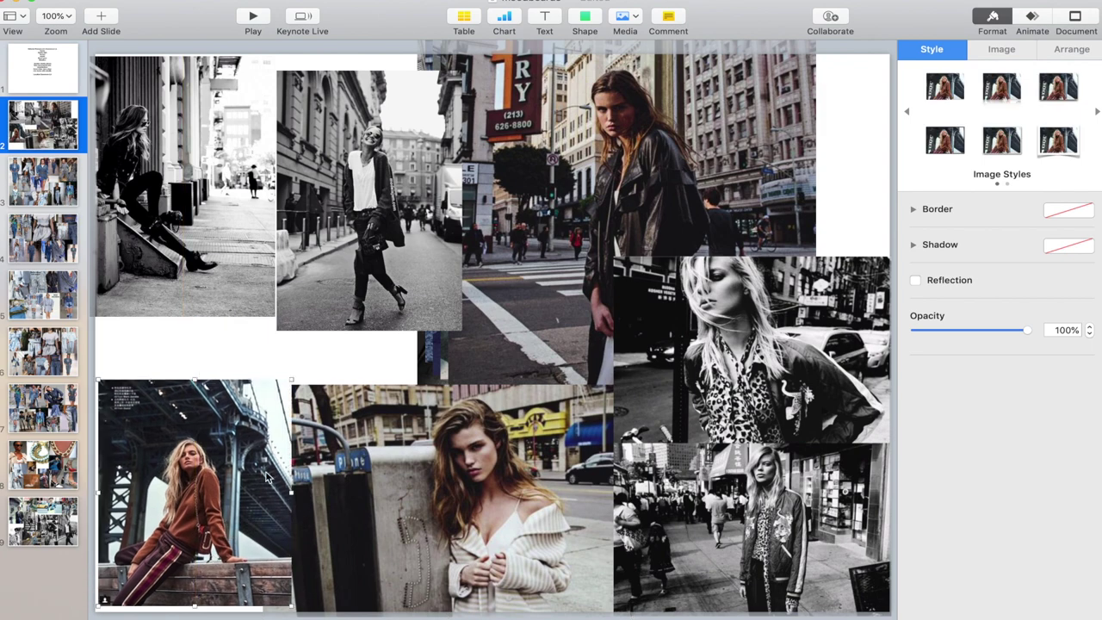
# - Scale down the jewelry-sign street photo and the yellow-taxi photo and spread them out over the slide
pyautogui.moveTo(603, 172); pyautogui.dragTo(525, 329)
pyautogui.moveTo(728, 82); pyautogui.dragTo(568, 265)
pyautogui.moveTo(369, 198); pyautogui.dragTo(347, 185)
pyautogui.moveTo(641, 138); pyautogui.dragTo(710, 299)
pyautogui.moveTo(491, 172); pyautogui.dragTo(354, 394)
pyautogui.moveTo(725, 159); pyautogui.dragTo(630, 227)
pyautogui.moveTo(809, 134); pyautogui.dragTo(645, 185)
pyautogui.moveTo(579, 258); pyautogui.dragTo(544, 262)
# - Scale down the photo of the woman in a blue hat and place it against the slide's upper-right edge
pyautogui.moveTo(758, 172); pyautogui.dragTo(806, 325)
pyautogui.moveTo(859, 70); pyautogui.dragTo(775, 185)
pyautogui.moveTo(680, 215); pyautogui.dragTo(833, 194)
pyautogui.moveTo(732, 129); pyautogui.dragTo(779, 118)
# - Place the jewelry-sign photo below the doorway photo and shrink the bridge and cardigan photos along the slide's bottom edge
pyautogui.moveTo(482, 344); pyautogui.dragTo(194, 310)
pyautogui.click(196, 488)
pyautogui.moveTo(290, 380); pyautogui.dragTo(249, 430)
pyautogui.moveTo(363, 477); pyautogui.dragTo(337, 484)
pyautogui.moveTo(610, 392); pyautogui.dragTo(430, 488)
# - Scale down the skyscraper photo and fit it between the walking-woman and cardigan photos
pyautogui.moveTo(421, 344); pyautogui.dragTo(566, 365)
pyautogui.moveTo(543, 344); pyautogui.dragTo(452, 364)
pyautogui.moveTo(585, 146); pyautogui.dragTo(454, 298)
# - Shrink the doorway photo slightly and fit the walking-woman photo directly against it along the slide's top edge
pyautogui.click(376, 157)
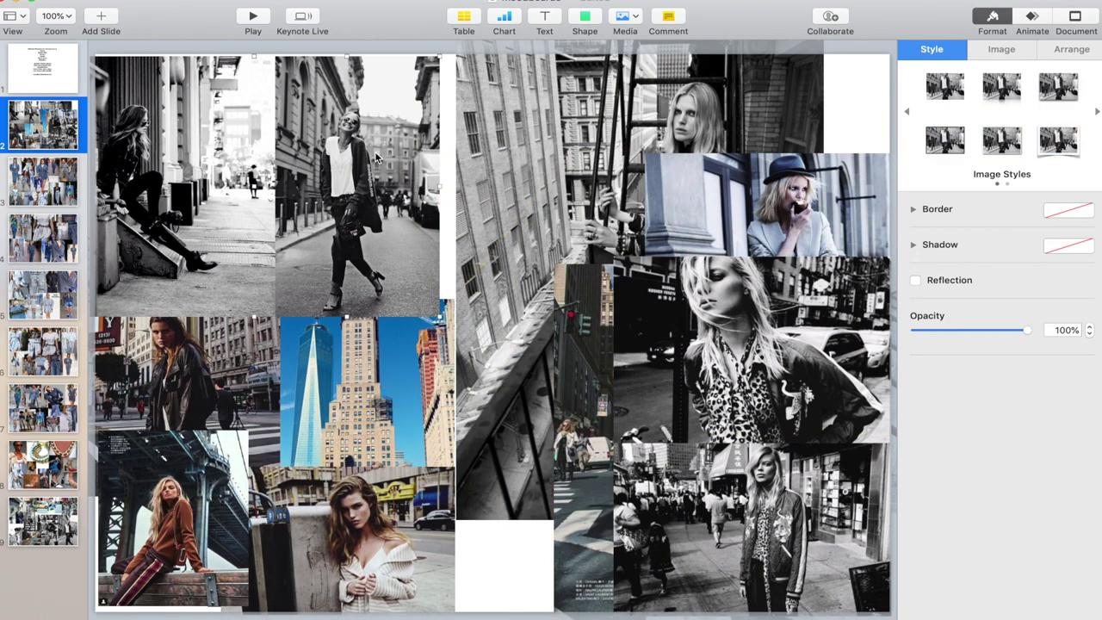
pyautogui.moveTo(375, 157); pyautogui.dragTo(340, 131)
pyautogui.moveTo(249, 167); pyautogui.dragTo(240, 154)
pyautogui.moveTo(314, 159); pyautogui.dragTo(349, 169)
# - Scale down the fire escape photo and align it and the blue-hat photo along the slide's top edge
pyautogui.moveTo(562, 154); pyautogui.dragTo(516, 255)
pyautogui.moveTo(777, 102); pyautogui.dragTo(622, 338)
pyautogui.moveTo(544, 404); pyautogui.dragTo(558, 124)
pyautogui.moveTo(774, 207); pyautogui.dragTo(767, 109)
# - Scale down the close-up leopard-print photo and place it below the fire escape photo
pyautogui.moveTo(757, 345); pyautogui.dragTo(570, 393)
pyautogui.moveTo(702, 304); pyautogui.dragTo(630, 401)
pyautogui.moveTo(586, 447); pyautogui.dragTo(585, 398)
# - Fit the yellow-taxi photo into the slide's lower-right corner, beside the leopard-print photos
pyautogui.moveTo(684, 454); pyautogui.dragTo(731, 453)
pyautogui.moveTo(601, 264); pyautogui.dragTo(658, 335)
pyautogui.moveTo(579, 452); pyautogui.dragTo(609, 454)
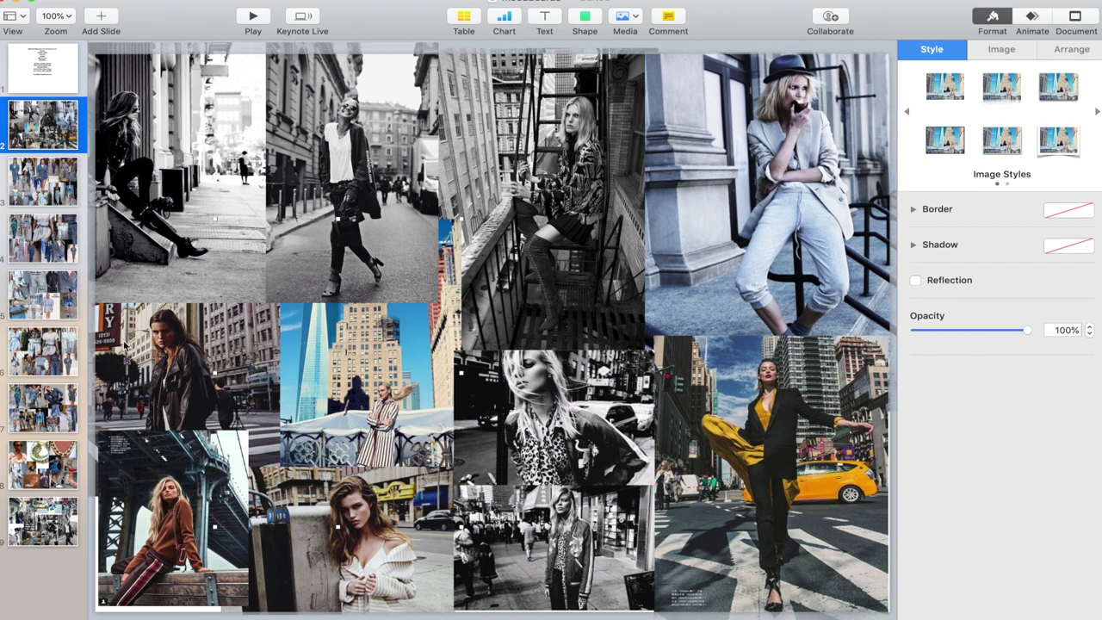
# - Nudge the bridge and jewelry-sign photos so they close the gap along the slide's bottom-left edge
pyautogui.moveTo(158, 522); pyautogui.dragTo(151, 535)
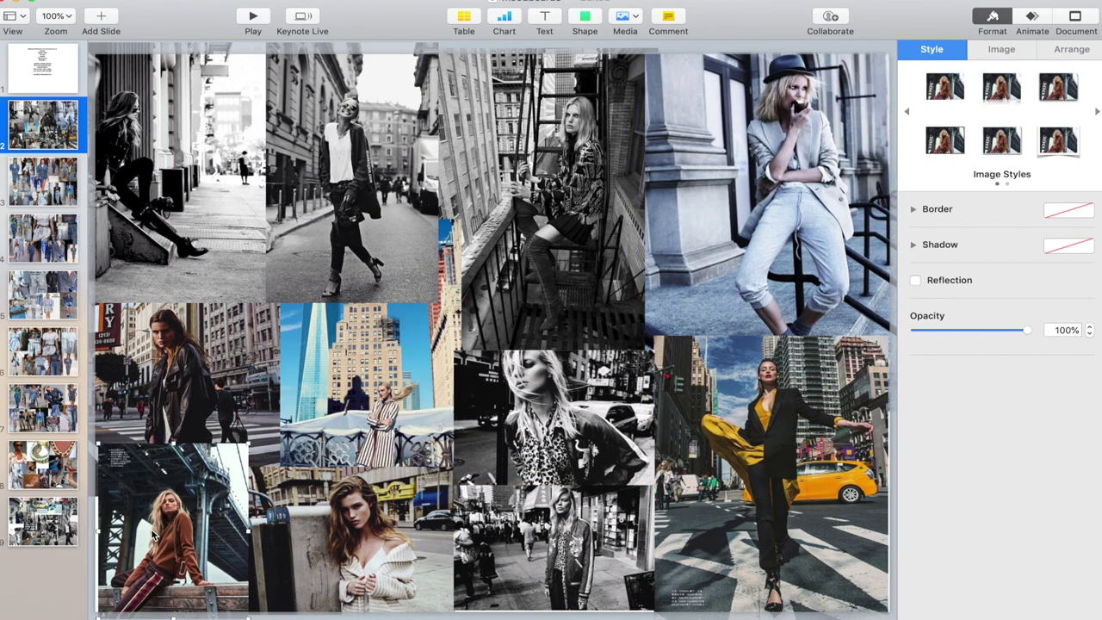
pyautogui.moveTo(146, 405); pyautogui.dragTo(142, 396)
pyautogui.moveTo(152, 508); pyautogui.dragTo(155, 514)
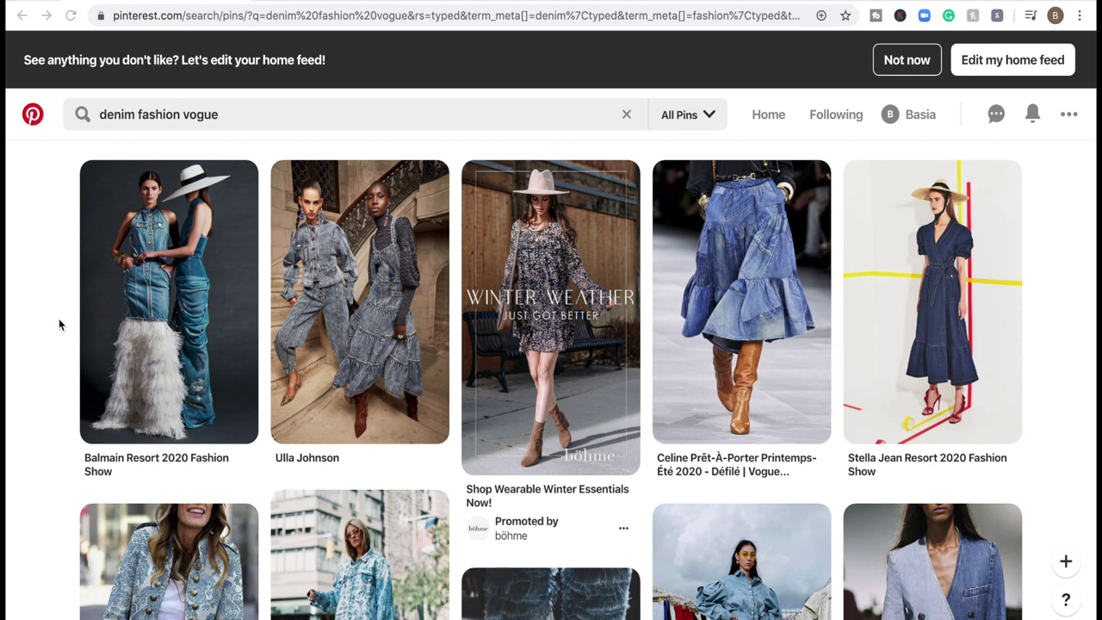
# - In Pinterest's "denim fashion vogue" results, save the staircase denim duo and the blue denim dress photos to Downloads as JPEG images
pyautogui.rightClick(338, 272)
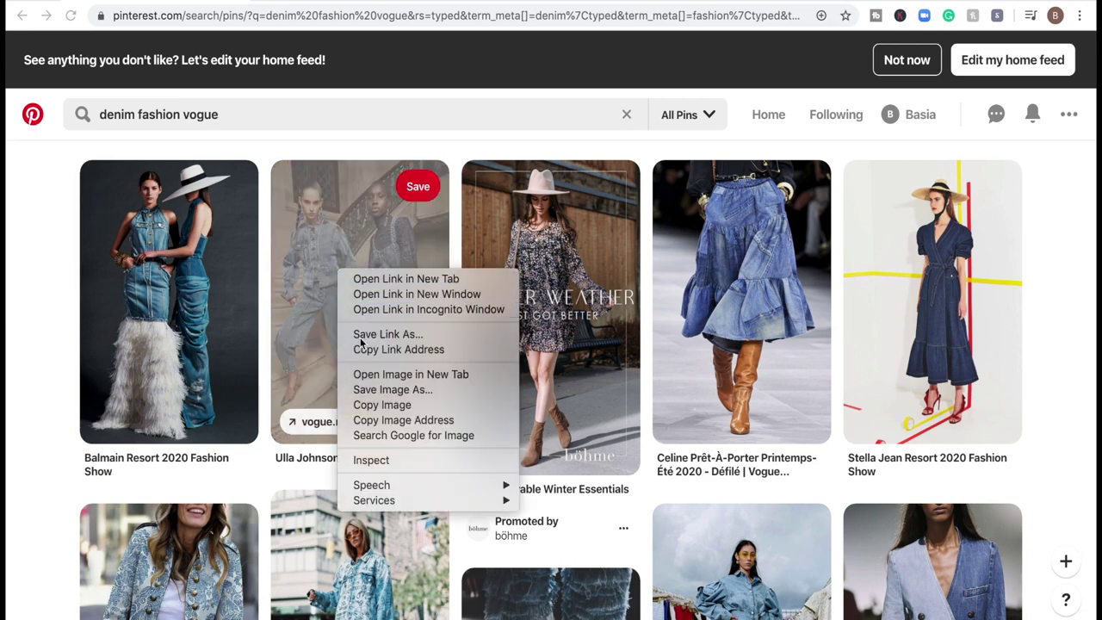
pyautogui.click(368, 393)
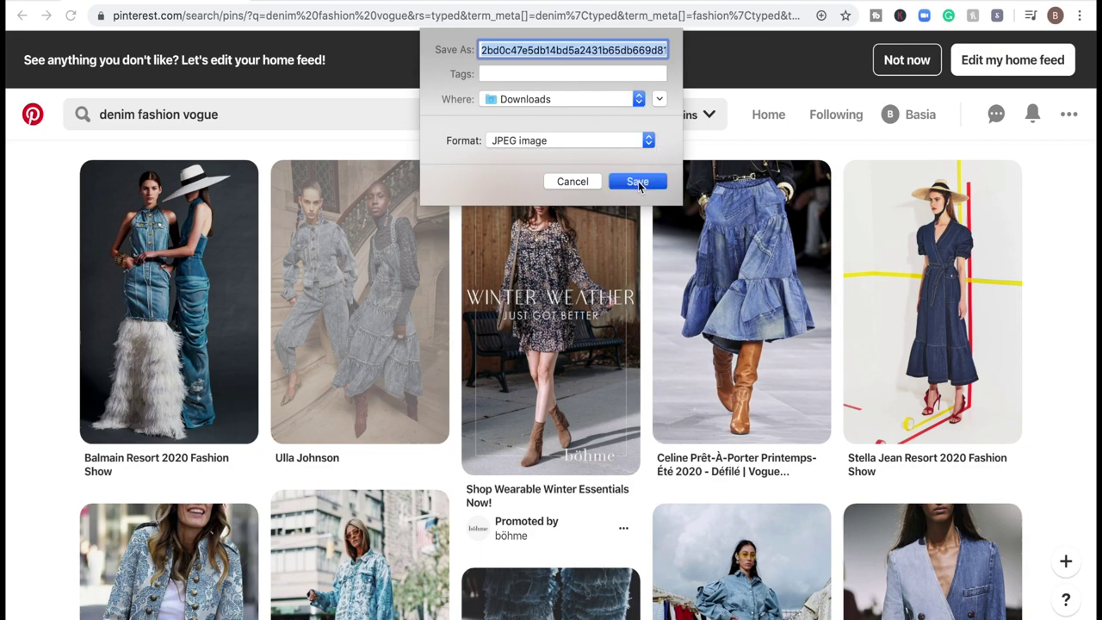
pyautogui.click(637, 181)
pyautogui.scroll(-5, 551, 345)
pyautogui.rightClick(731, 251)
pyautogui.click(786, 370)
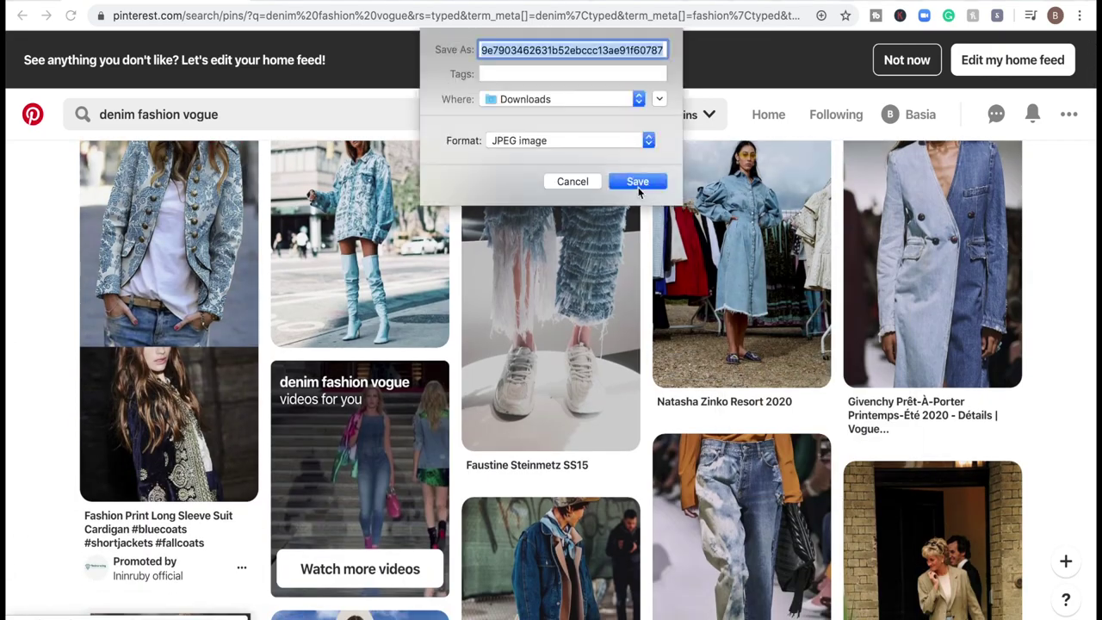
pyautogui.click(637, 181)
# - Save three more denim looks from further down the "denim fashion vogue" results
pyautogui.scroll(-5, 550, 344)
pyautogui.rightClick(706, 301)
pyautogui.click(640, 181)
pyautogui.rightClick(161, 424)
pyautogui.click(209, 543)
pyautogui.click(637, 183)
pyautogui.scroll(-3, 740, 258)
pyautogui.rightClick(901, 423)
pyautogui.click(938, 543)
pyautogui.press('Return')
pyautogui.scroll(-10, 44, 484)
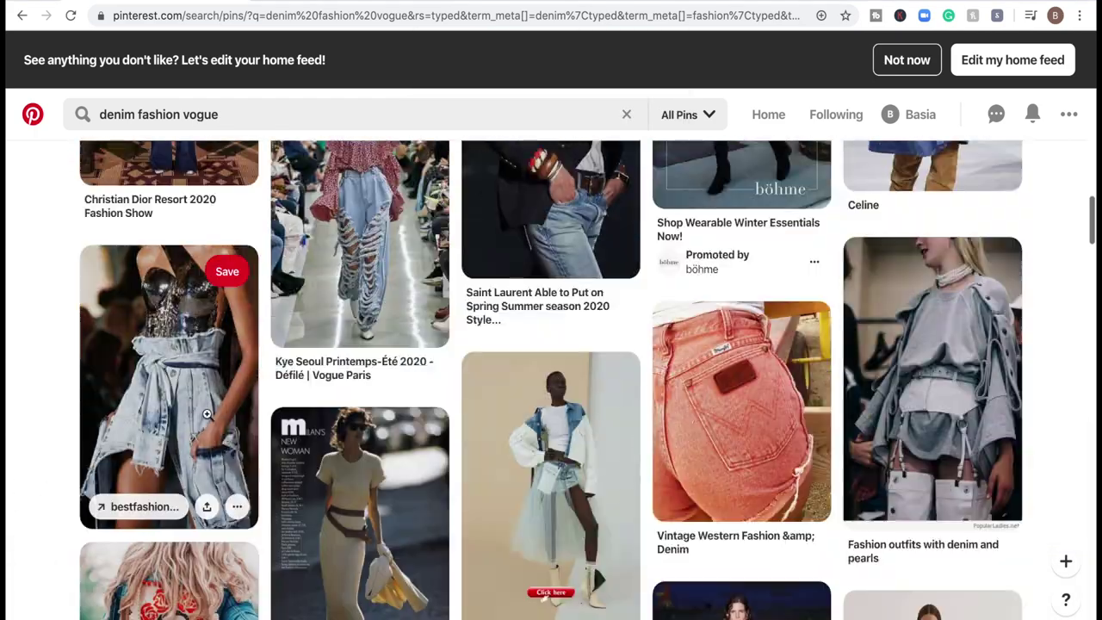
# - In the "denim fashion vogue" results, save the sequined-bustier denim look and the crouching dark-denim look to Downloads as JPEG images
pyautogui.rightClick(196, 411)
pyautogui.click(252, 527)
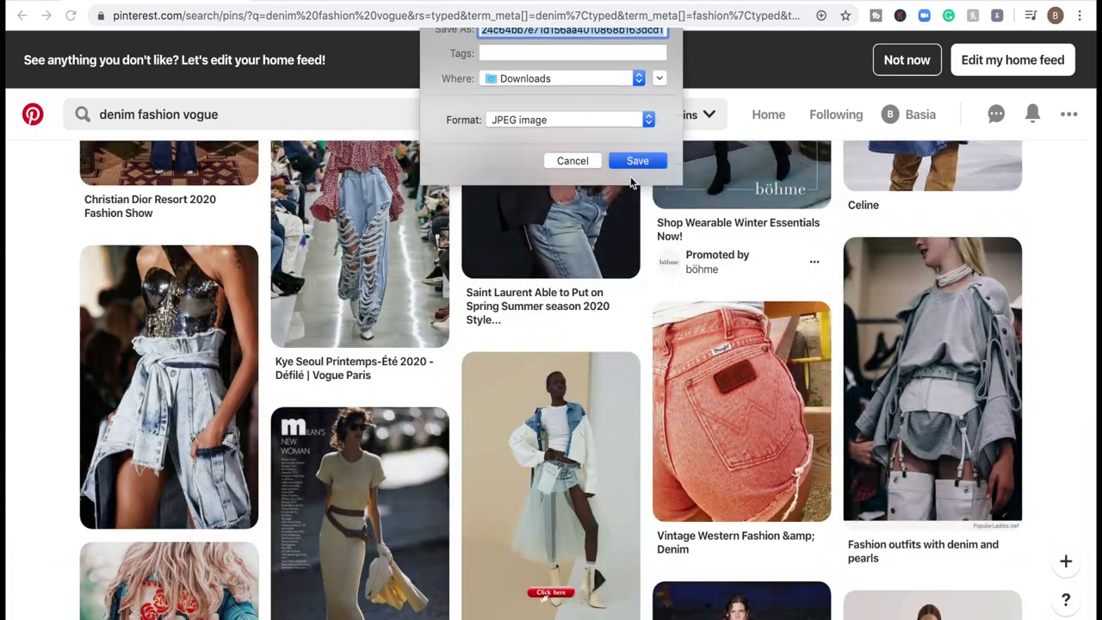
pyautogui.press('Return')
pyautogui.scroll(-10, 49, 426)
pyautogui.rightClick(376, 302)
pyautogui.click(425, 422)
pyautogui.press('Return')
# - Save the pale denim jacket street photo and the Versace blue jacket with green shorts photo to Downloads
pyautogui.scroll(-15, 933, 345)
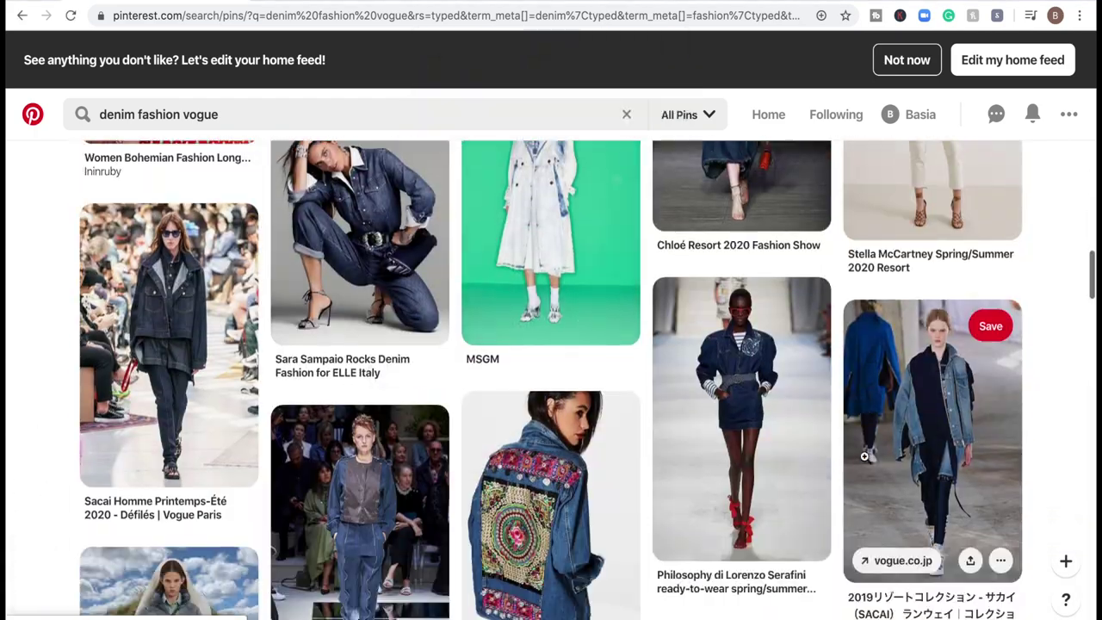
pyautogui.scroll(-4, 49, 524)
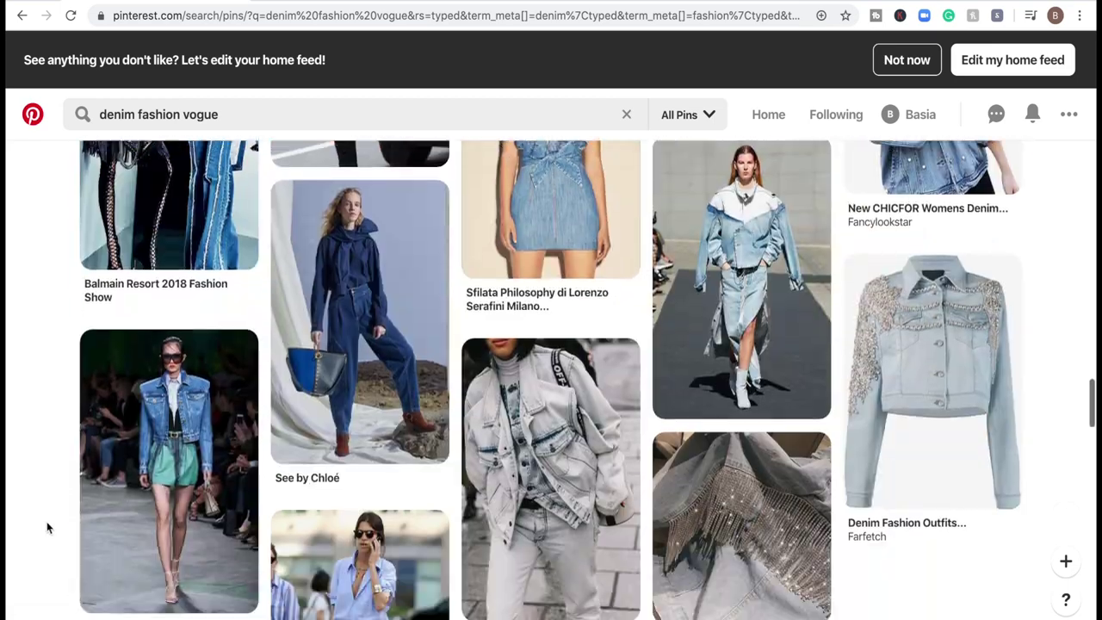
pyautogui.rightClick(547, 353)
pyautogui.click(602, 505)
pyautogui.press('Return')
pyautogui.rightClick(149, 419)
pyautogui.click(200, 536)
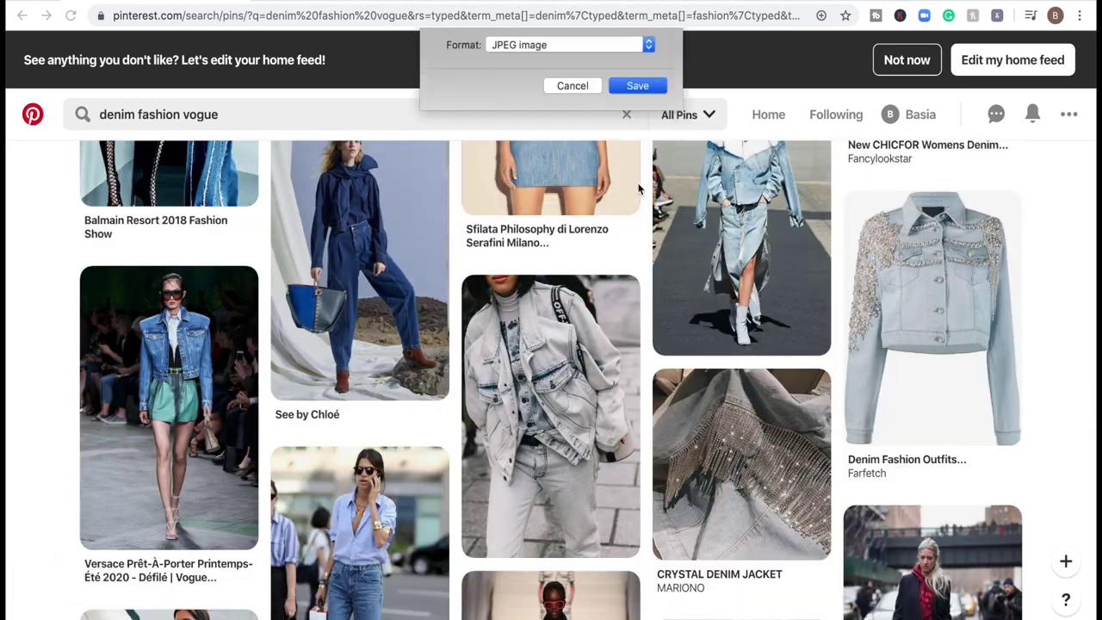
pyautogui.press('Return')
# - Save the Philosophy white T-shirt with denim corset look and the puff-sleeve denim dress runway photo to Downloads
pyautogui.scroll(-10, 57, 511)
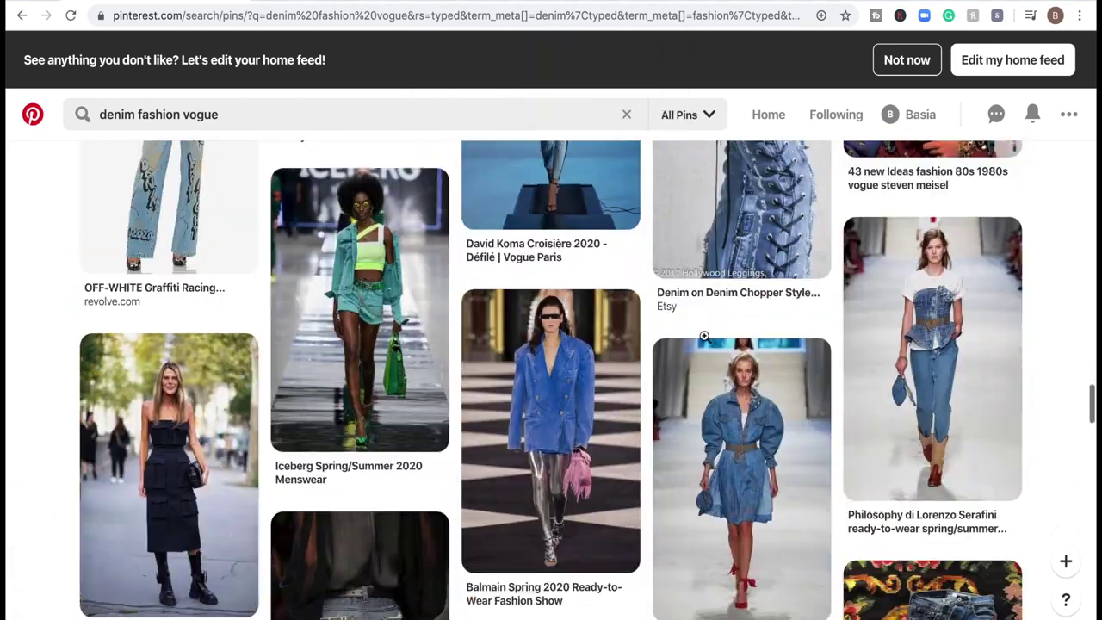
pyautogui.rightClick(933, 316)
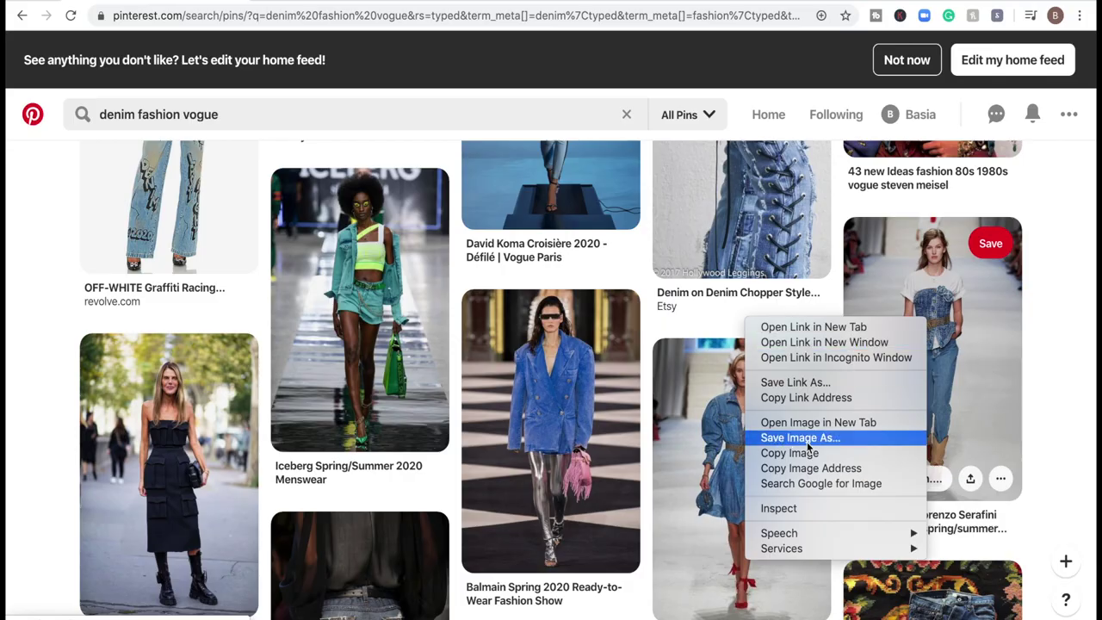
pyautogui.click(806, 437)
pyautogui.press('Return')
pyautogui.rightClick(740, 412)
pyautogui.click(766, 530)
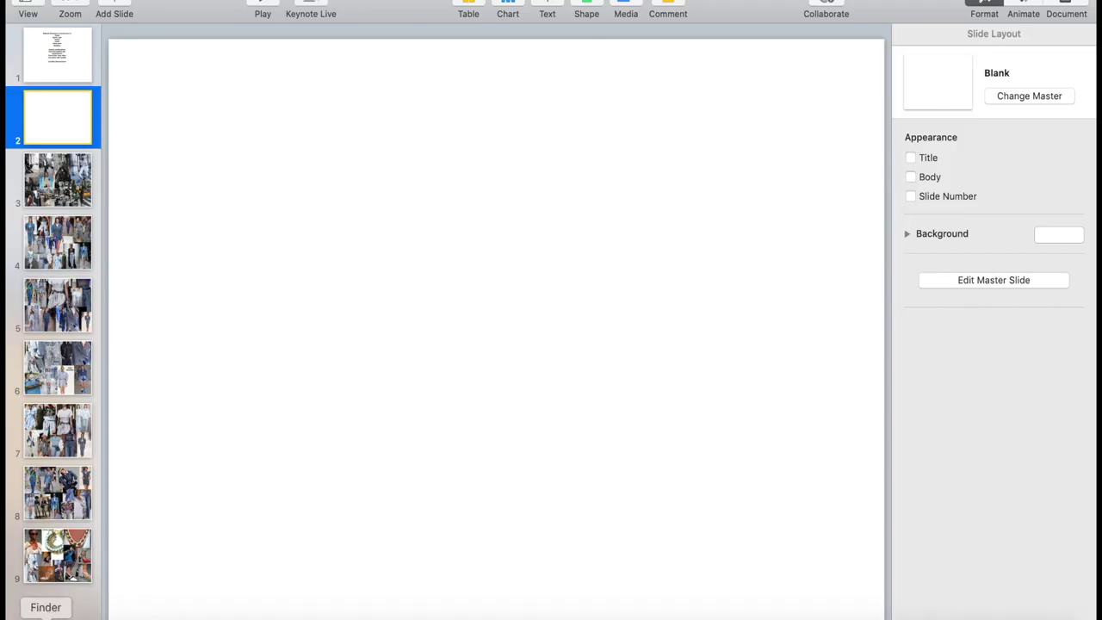
# - Switch to the Downloads folder in Finder and insert the newly saved denim JPEG images onto blank slide 2 in Keynote
pyautogui.click(46, 616)
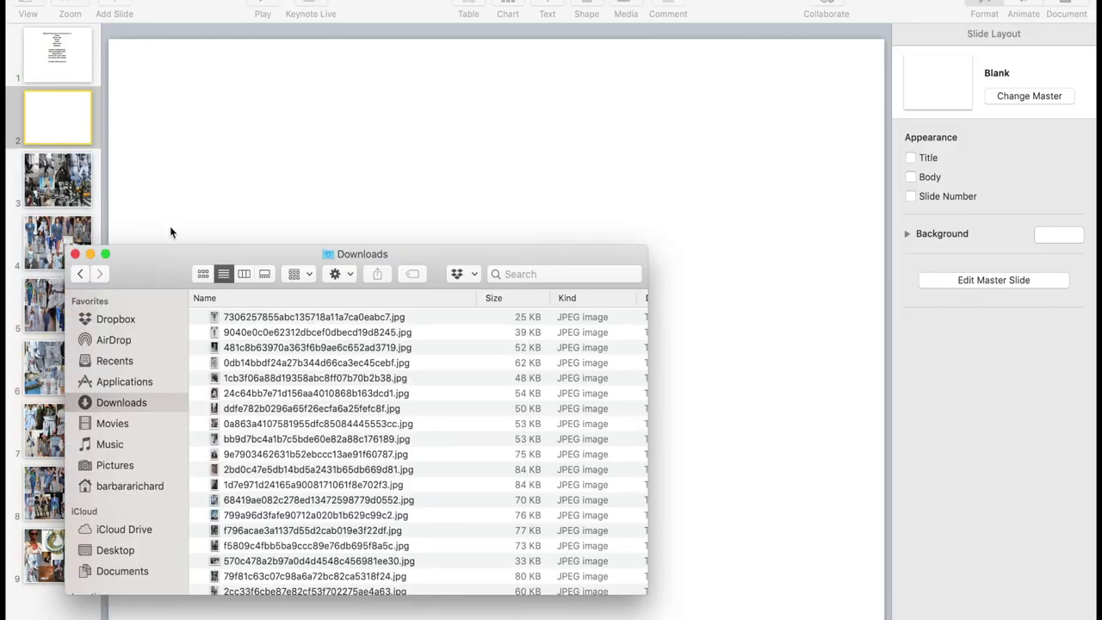
pyautogui.click(247, 317)
pyautogui.hotkey('shift', 'Down')
pyautogui.hotkey('shift', 'Down')
pyautogui.hotkey('shift', 'Down')
pyautogui.hotkey('shift', 'Down')
pyautogui.hotkey('shift', 'Down')
pyautogui.hotkey('shift', 'Down')
pyautogui.hotkey('shift', 'Down')
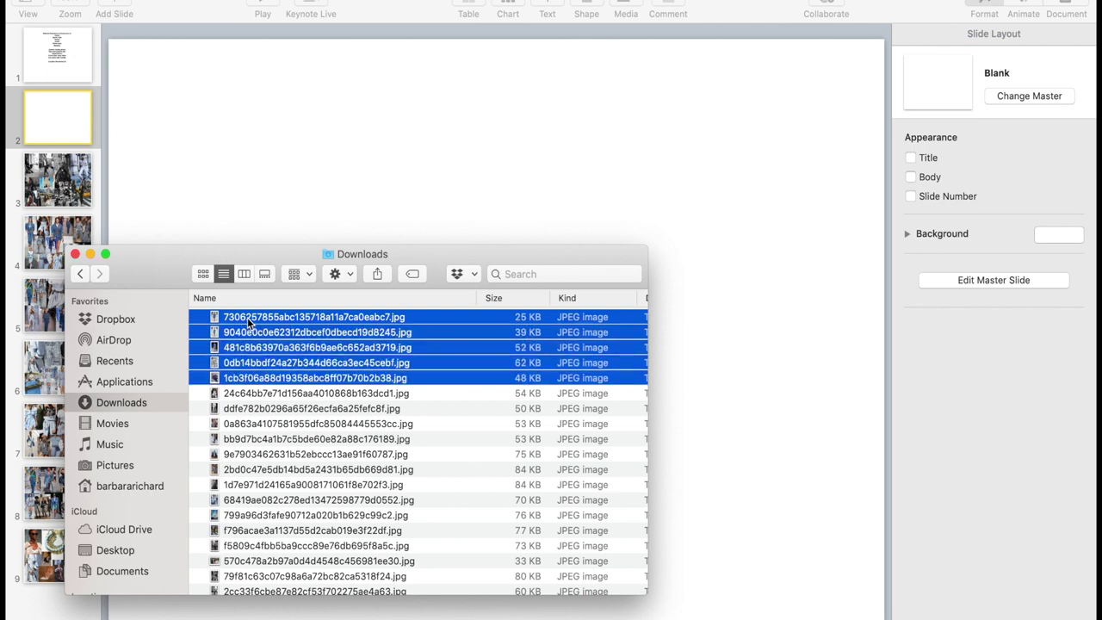
pyautogui.hotkey('shift', 'Down')
pyautogui.hotkey('shift', 'Down')
pyautogui.hotkey('shift', 'Down')
pyautogui.hotkey('shift', 'Down')
pyautogui.hotkey('shift', 'Down')
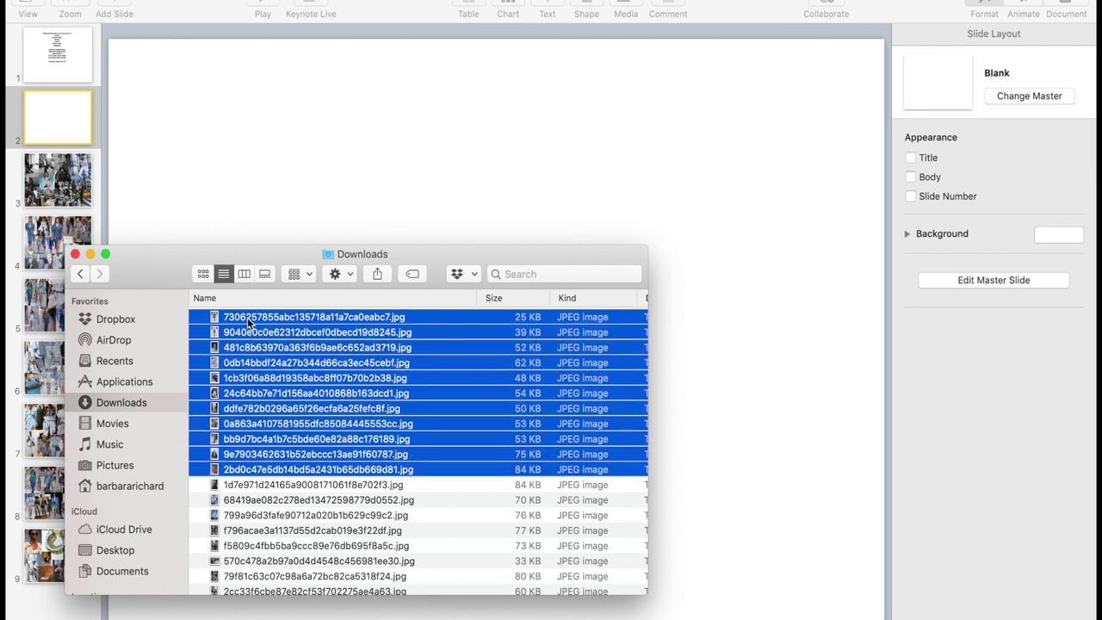
pyautogui.hotkey('shift', 'Down')
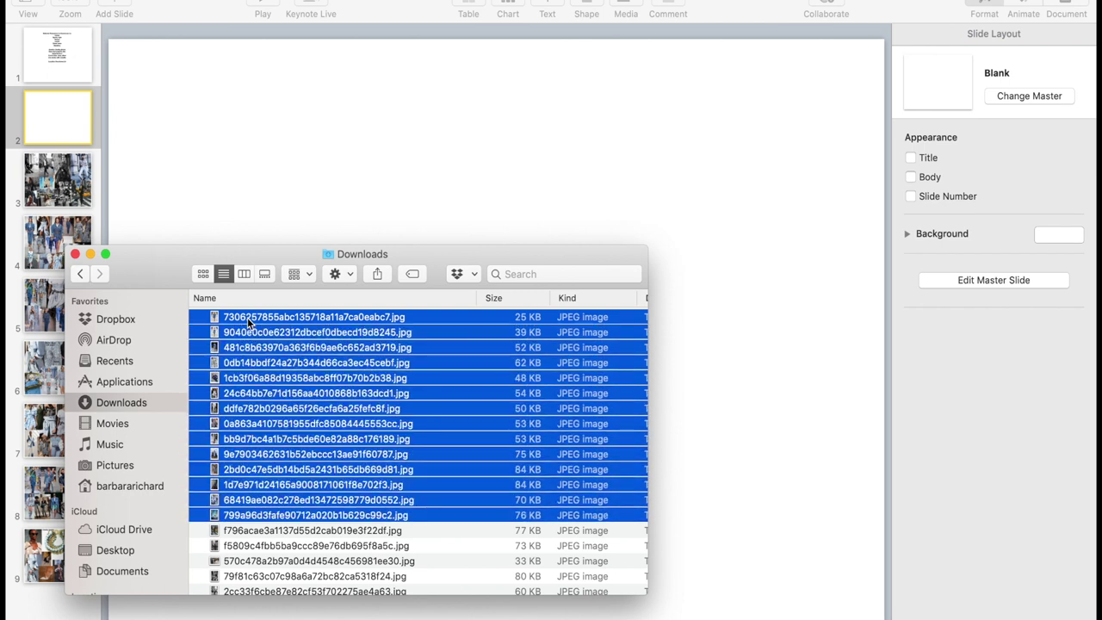
pyautogui.moveTo(247, 317); pyautogui.dragTo(704, 278)
pyautogui.click(870, 502)
# - Pull two unwanted images off the stack on slide 2 and delete them
pyautogui.moveTo(202, 394); pyautogui.dragTo(347, 396)
pyautogui.moveTo(454, 137); pyautogui.dragTo(408, 86)
pyautogui.press('Delete')
pyautogui.moveTo(737, 256); pyautogui.dragTo(387, 394)
pyautogui.press('Delete')
# - Shrink the staircase denim duo into the slide's upper-left corner and place the reduced blue denim dress photo directly beside it
pyautogui.moveTo(675, 249); pyautogui.dragTo(192, 386)
pyautogui.moveTo(332, 145); pyautogui.dragTo(344, 176)
pyautogui.moveTo(463, 66); pyautogui.dragTo(297, 326)
pyautogui.moveTo(215, 464); pyautogui.dragTo(215, 184)
pyautogui.moveTo(743, 270); pyautogui.dragTo(504, 429)
pyautogui.moveTo(696, 49); pyautogui.dragTo(516, 329)
pyautogui.moveTo(434, 447); pyautogui.dragTo(392, 157)
# - Shrink the patchwork jeans photo below the blue dress and fit the embellished denim jacket portrait into the slide's lower-left corner
pyautogui.moveTo(859, 210); pyautogui.dragTo(667, 415)
pyautogui.moveTo(735, 88); pyautogui.dragTo(482, 401)
pyautogui.moveTo(458, 507); pyautogui.dragTo(377, 417)
pyautogui.moveTo(732, 215); pyautogui.dragTo(587, 338)
pyautogui.moveTo(777, 28); pyautogui.dragTo(635, 223)
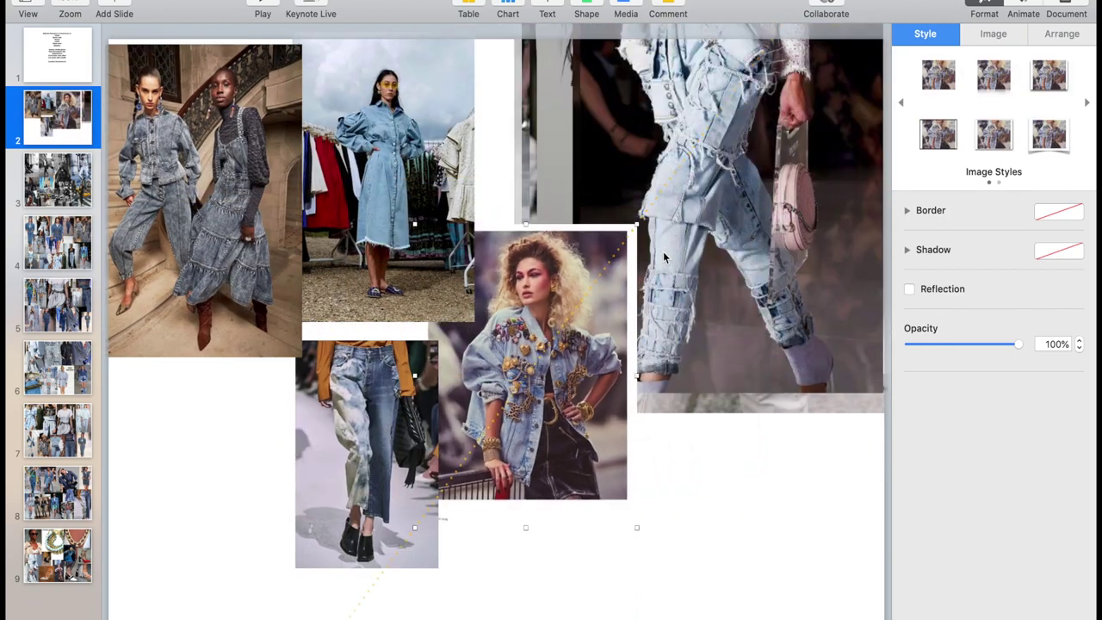
pyautogui.moveTo(580, 288); pyautogui.dragTo(256, 415)
pyautogui.moveTo(368, 418); pyautogui.dragTo(357, 379)
# - Place the ripped-denim photo with the pink bag beside the blue dress and fit the sequined-bustier look into the lower-right corner
pyautogui.moveTo(777, 137); pyautogui.dragTo(607, 283)
pyautogui.moveTo(815, 189); pyautogui.dragTo(808, 469)
pyautogui.moveTo(875, 179); pyautogui.dragTo(798, 292)
pyautogui.moveTo(749, 441); pyautogui.dragTo(841, 441)
pyautogui.moveTo(814, 396); pyautogui.dragTo(860, 476)
# - Replace the crouching dark-denim photo with a smaller duplicate in front, placed along the slide's bottom edge beside the jacket portrait
pyautogui.moveTo(813, 102); pyautogui.dragTo(701, 436)
pyautogui.press('super+d')
pyautogui.moveTo(791, 243); pyautogui.dragTo(639, 444)
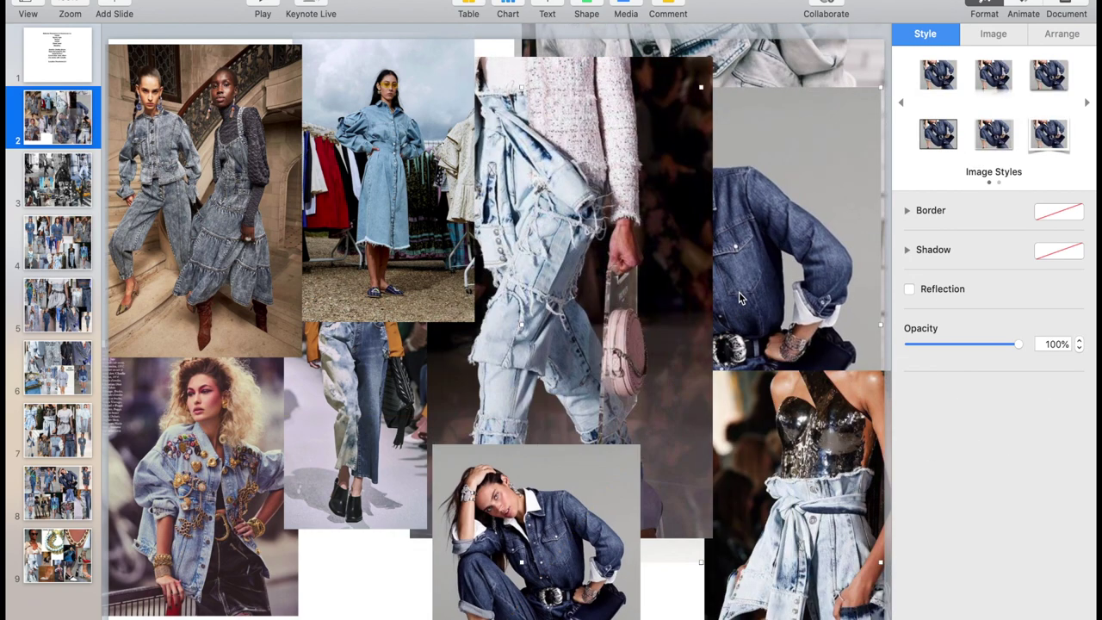
pyautogui.click(788, 259)
pyautogui.press('BackSpace')
pyautogui.moveTo(565, 558); pyautogui.dragTo(416, 572)
# - Nudge the pink-bag photo and replace the pale denim jacket photo with a reduced duplicate placed in front of the other images
pyautogui.moveTo(805, 155); pyautogui.dragTo(748, 323)
pyautogui.moveTo(602, 258); pyautogui.dragTo(619, 236)
pyautogui.click(774, 258)
pyautogui.press('super+d')
pyautogui.moveTo(783, 250); pyautogui.dragTo(755, 358)
pyautogui.moveTo(807, 143); pyautogui.dragTo(562, 273)
pyautogui.click(804, 222)
pyautogui.press('BackSpace')
# - Replace the green shorts photo with a smaller duplicate in front, placed near the bottom edge beside the sequined-bustier look
pyautogui.press('super+d')
pyautogui.click(783, 198)
pyautogui.press('BackSpace')
pyautogui.moveTo(660, 152); pyautogui.dragTo(442, 387)
pyautogui.moveTo(396, 499); pyautogui.dragTo(712, 498)
# - Shift and resize the photos across the lower half of the slide so they sit edge to edge without gaps
pyautogui.moveTo(179, 509); pyautogui.dragTo(136, 503)
pyautogui.moveTo(361, 417); pyautogui.dragTo(322, 349)
pyautogui.moveTo(168, 490); pyautogui.dragTo(185, 518)
pyautogui.moveTo(344, 557); pyautogui.dragTo(304, 551)
pyautogui.moveTo(487, 468); pyautogui.dragTo(420, 440)
pyautogui.moveTo(280, 535); pyautogui.dragTo(270, 508)
pyautogui.moveTo(148, 496); pyautogui.dragTo(145, 476)
pyautogui.moveTo(692, 538); pyautogui.dragTo(621, 538)
pyautogui.moveTo(757, 387); pyautogui.dragTo(733, 401)
# - Replace the denim corset look with a smaller duplicate in front, placed on the right side of the slide above the sequined-bustier look
pyautogui.click(798, 302)
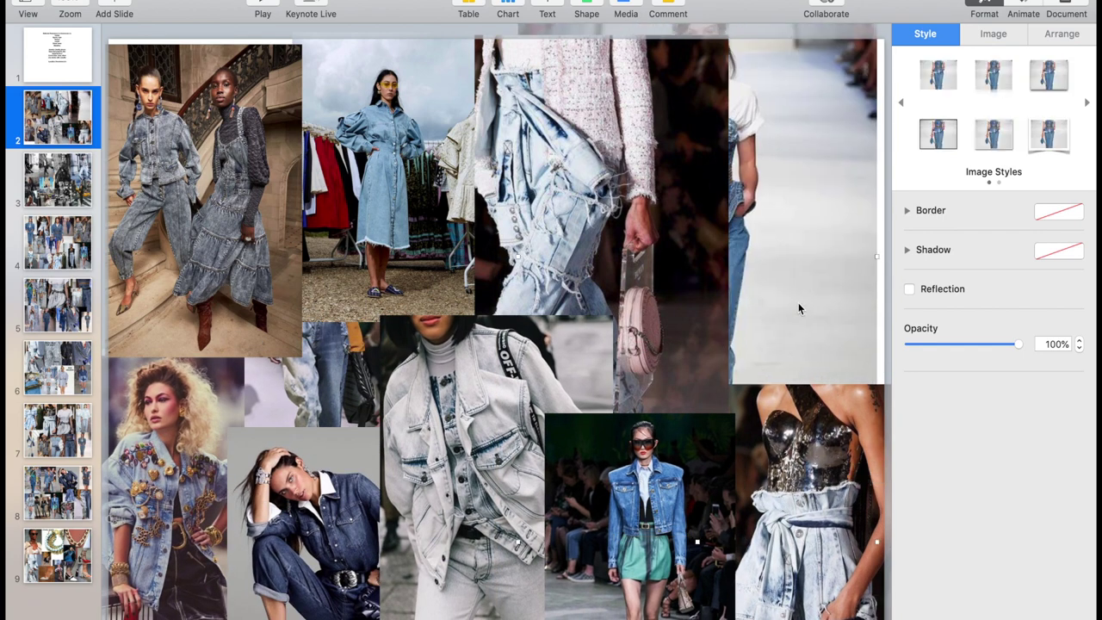
pyautogui.press('super+d')
pyautogui.moveTo(798, 302); pyautogui.dragTo(712, 551)
pyautogui.click(826, 111)
pyautogui.press('BackSpace')
pyautogui.click(796, 100)
pyautogui.moveTo(790, 72); pyautogui.dragTo(840, 141)
pyautogui.click(797, 109)
pyautogui.moveTo(802, 95); pyautogui.dragTo(646, 340)
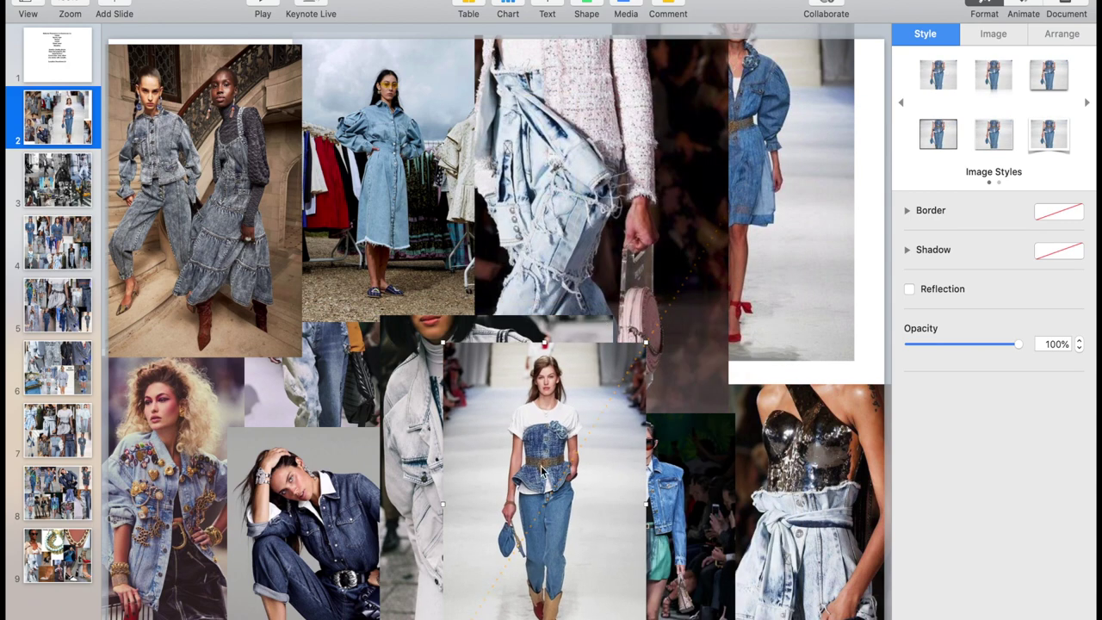
pyautogui.moveTo(550, 387); pyautogui.dragTo(804, 141)
# - Replace the puff-sleeve denim dress photo with a front duplicate beside the corset look, and move the corset look up to the top edge
pyautogui.moveTo(762, 38); pyautogui.dragTo(459, 344)
pyautogui.press('super+d')
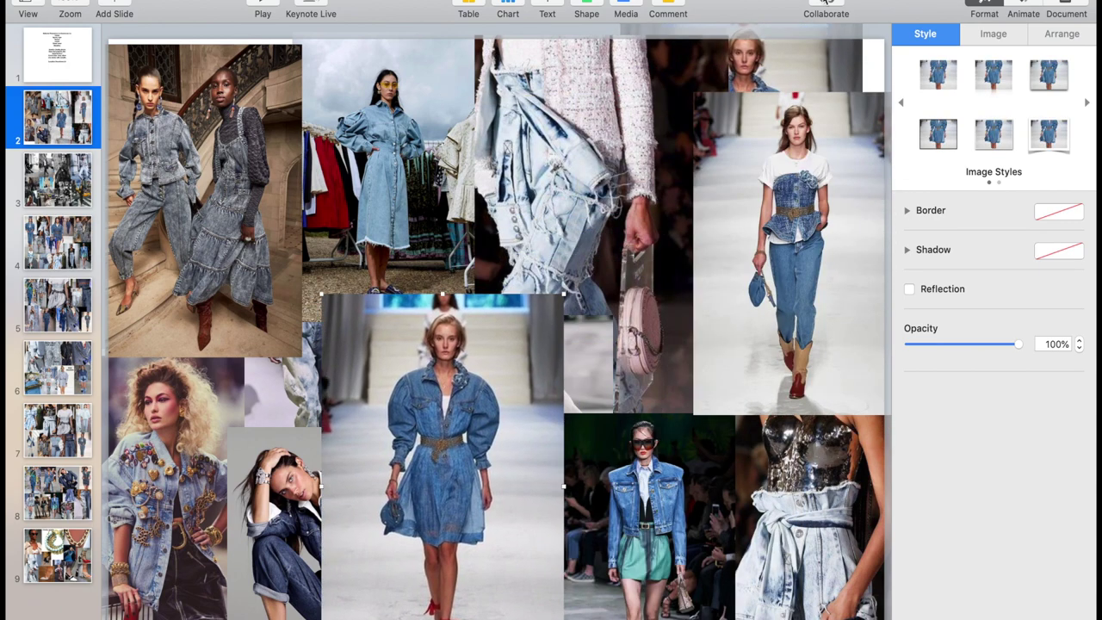
pyautogui.click(783, 76)
pyautogui.press('BackSpace')
pyautogui.moveTo(805, 143); pyautogui.dragTo(805, 78)
pyautogui.moveTo(693, 350); pyautogui.dragTo(684, 402)
pyautogui.moveTo(525, 421); pyautogui.dragTo(701, 237)
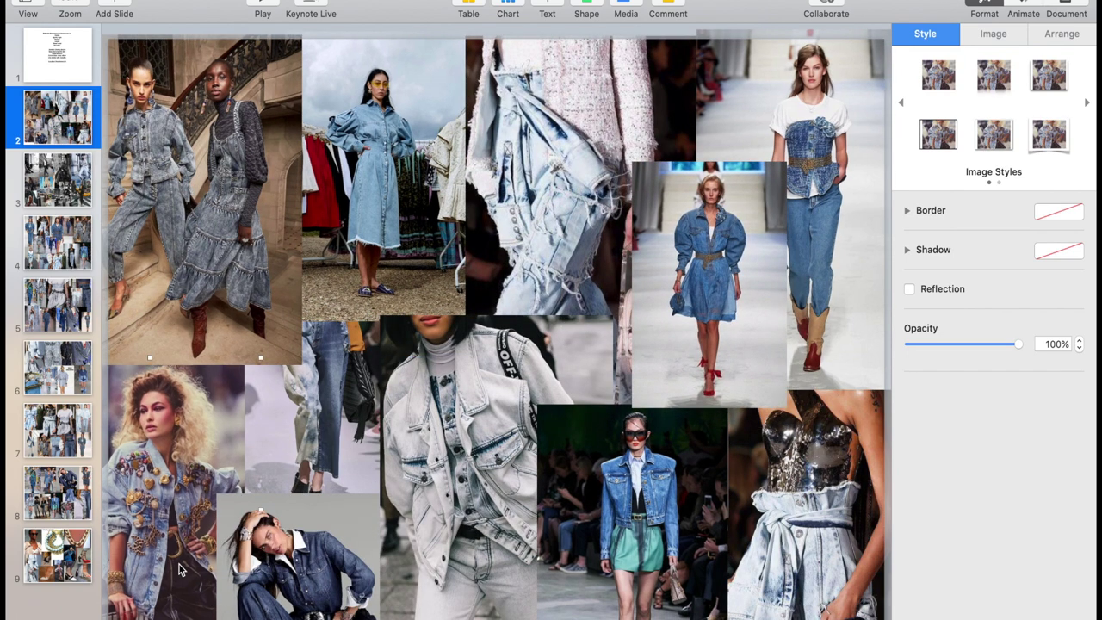
# - Nudge the jacket portrait, jeans and puff-sleeve dress photos, and shrink the green shorts photo, moving it to about x 569 pt, y 477 pt
pyautogui.moveTo(180, 563)
pyautogui.mouseDown()
pyautogui.moveTo(178, 588)
pyautogui.moveTo(177, 562)
pyautogui.mouseUp()
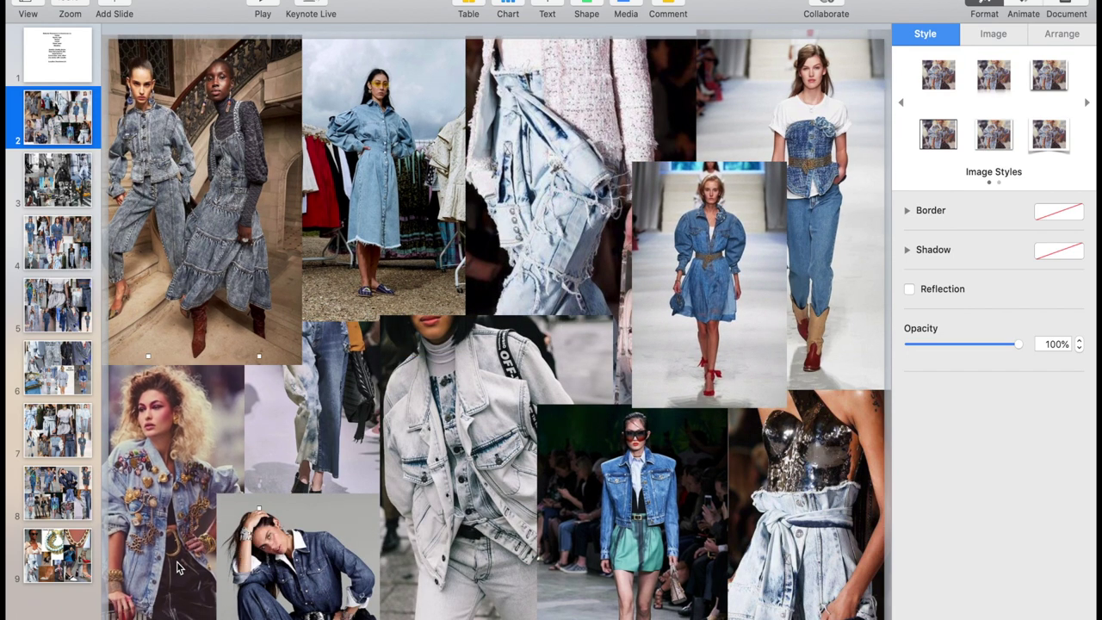
pyautogui.moveTo(311, 461); pyautogui.dragTo(321, 443)
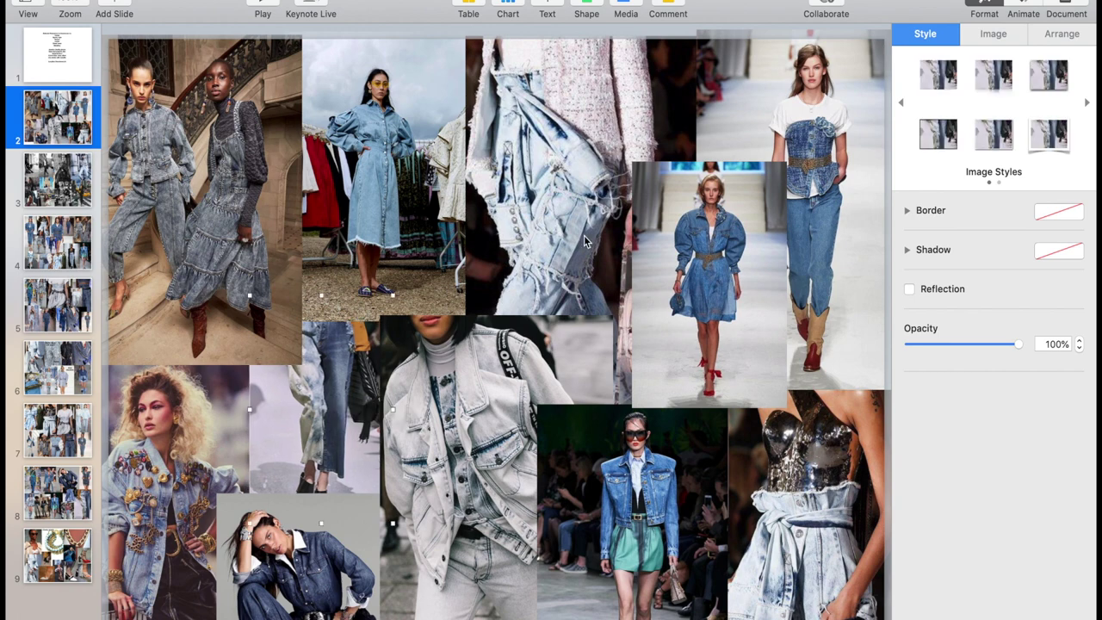
pyautogui.moveTo(657, 463); pyautogui.dragTo(693, 476)
pyautogui.moveTo(721, 411); pyautogui.dragTo(713, 425)
pyautogui.moveTo(676, 508)
pyautogui.mouseDown()
pyautogui.moveTo(613, 511)
pyautogui.moveTo(671, 514)
pyautogui.moveTo(663, 523)
pyautogui.mouseUp()
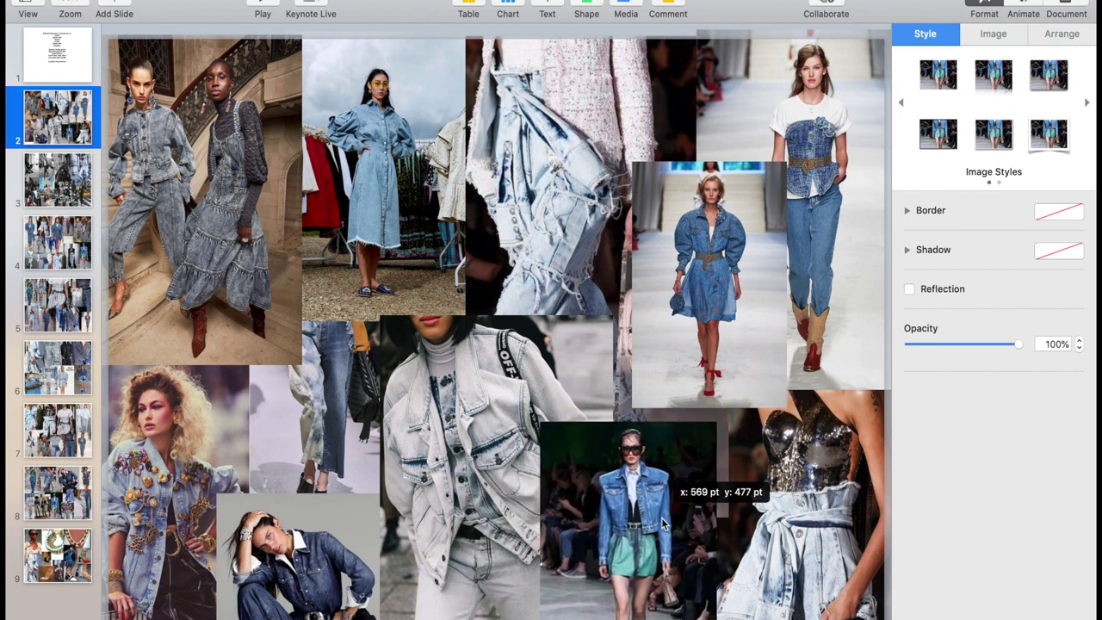
pyautogui.moveTo(699, 274); pyautogui.dragTo(688, 269)
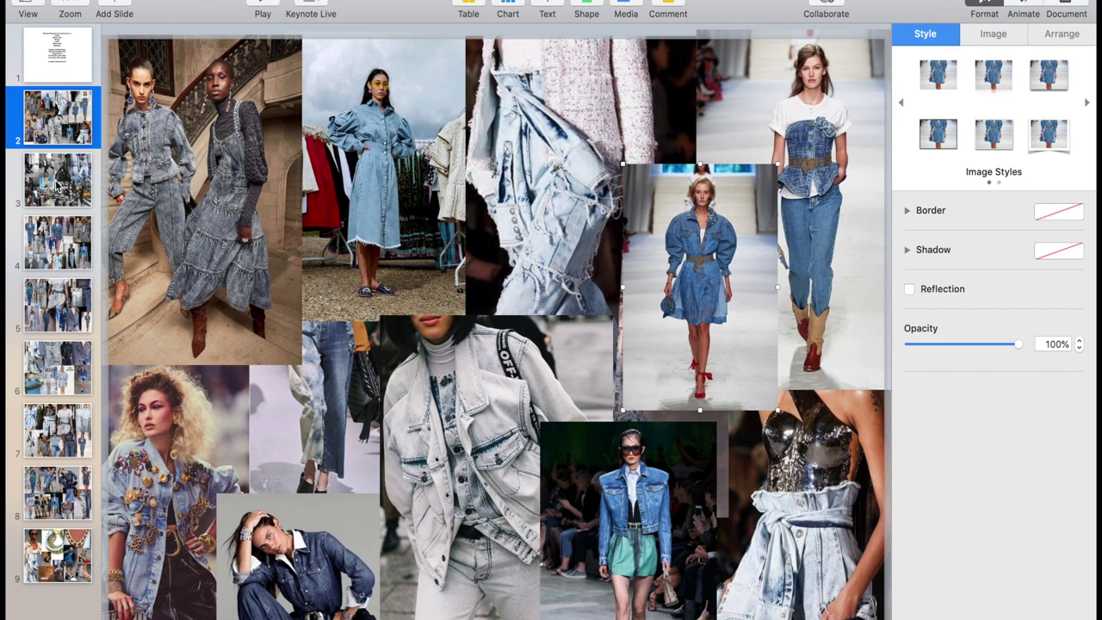
# - Review the finished moodboards one by one from slide 2 through the accessories collage on slide 9
pyautogui.click(63, 108)
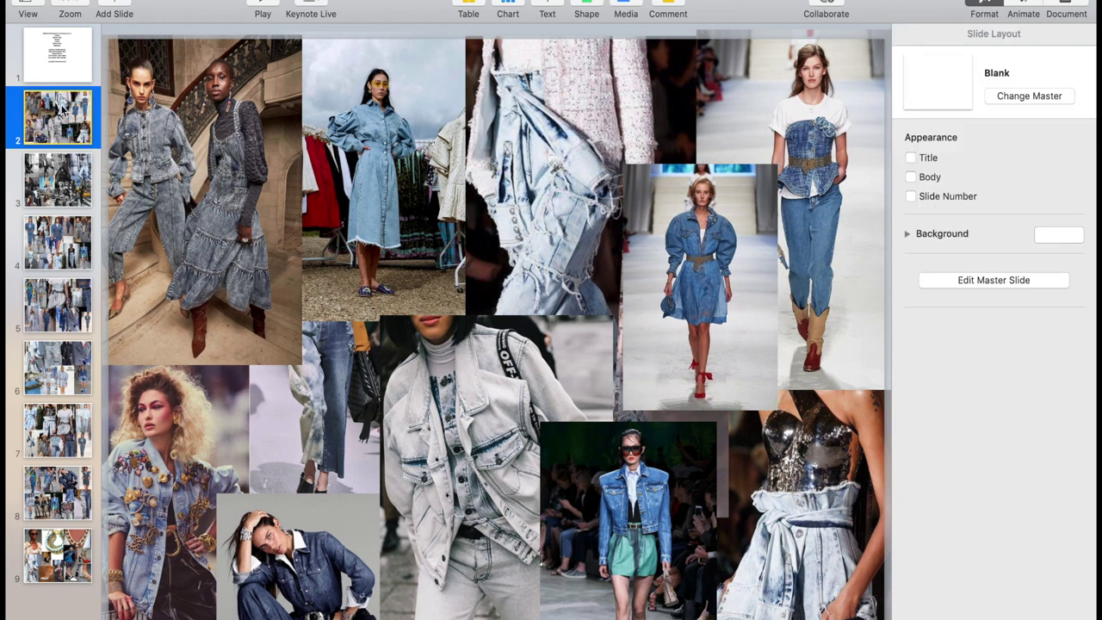
pyautogui.click(64, 189)
pyautogui.click(56, 110)
pyautogui.click(62, 168)
pyautogui.click(63, 263)
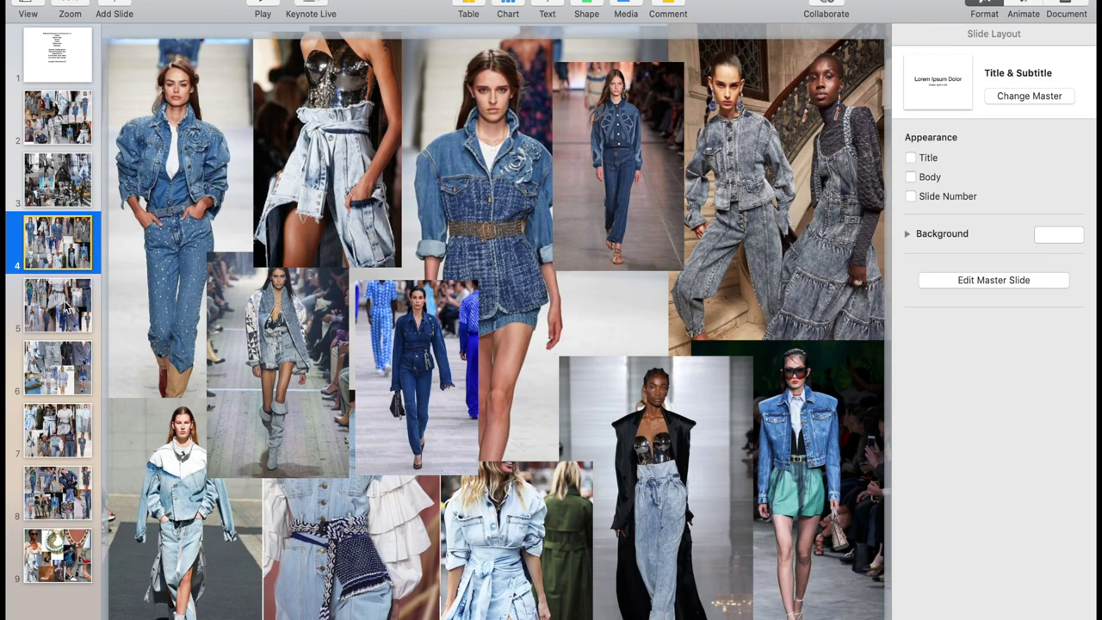
pyautogui.click(68, 307)
pyautogui.click(67, 356)
pyautogui.click(68, 435)
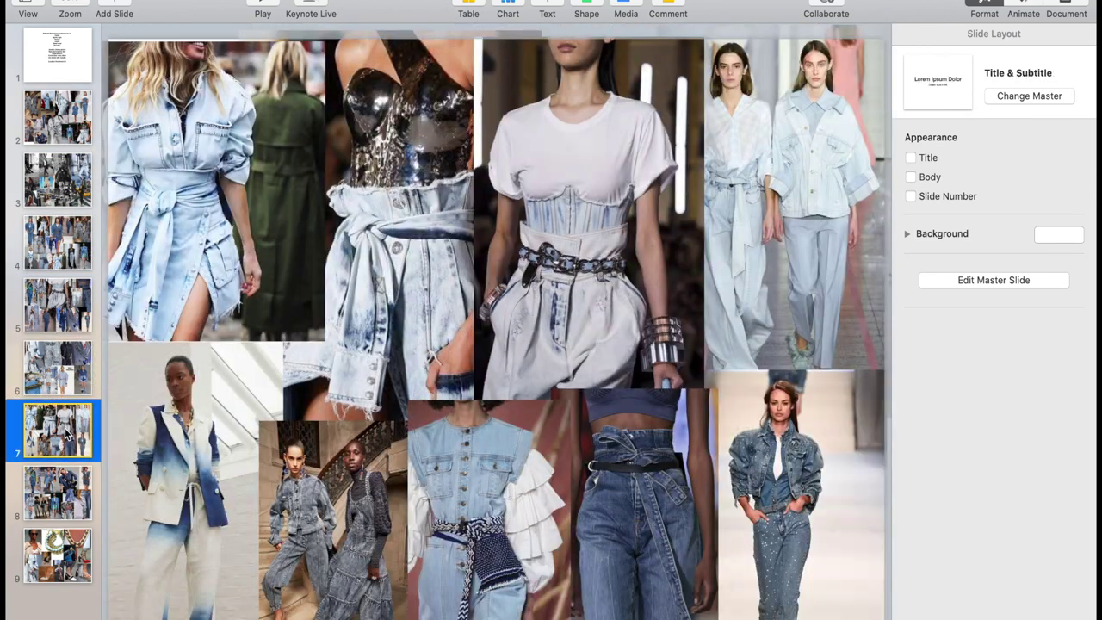
pyautogui.click(67, 489)
pyautogui.click(64, 569)
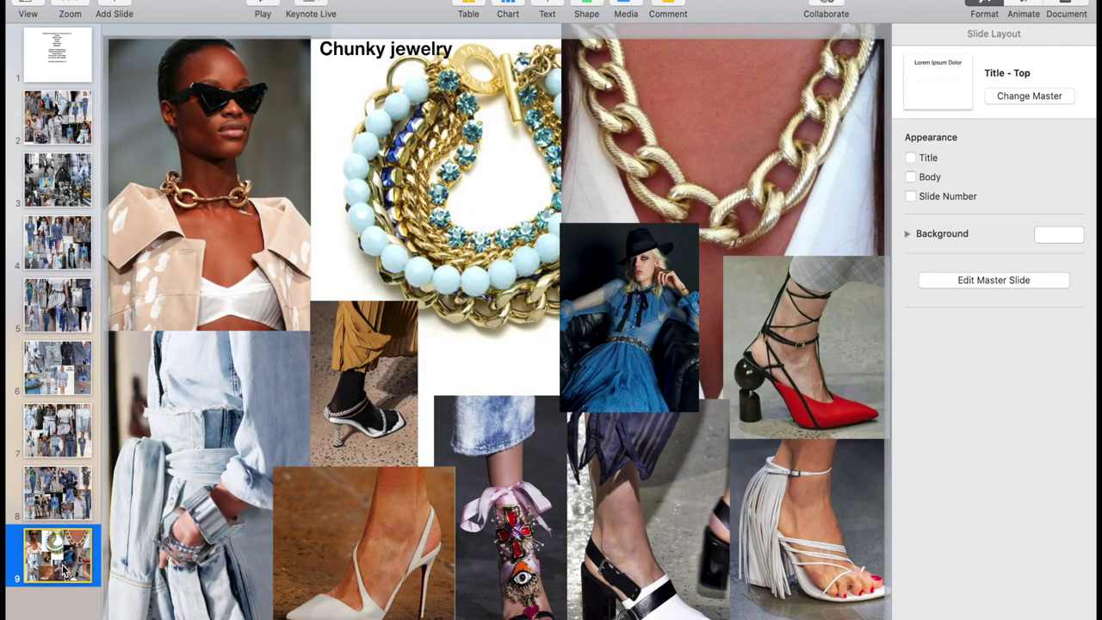
# - Look back through the denim collages in reverse order, from slide 8 to slide 2
pyautogui.click(58, 499)
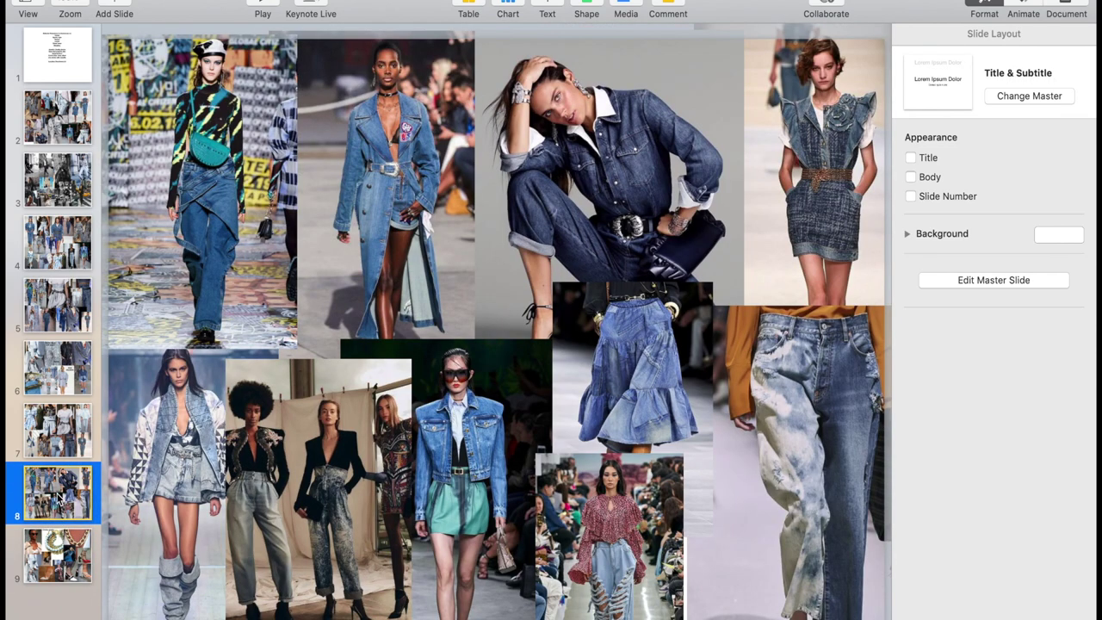
pyautogui.click(62, 437)
pyautogui.click(62, 387)
pyautogui.click(62, 326)
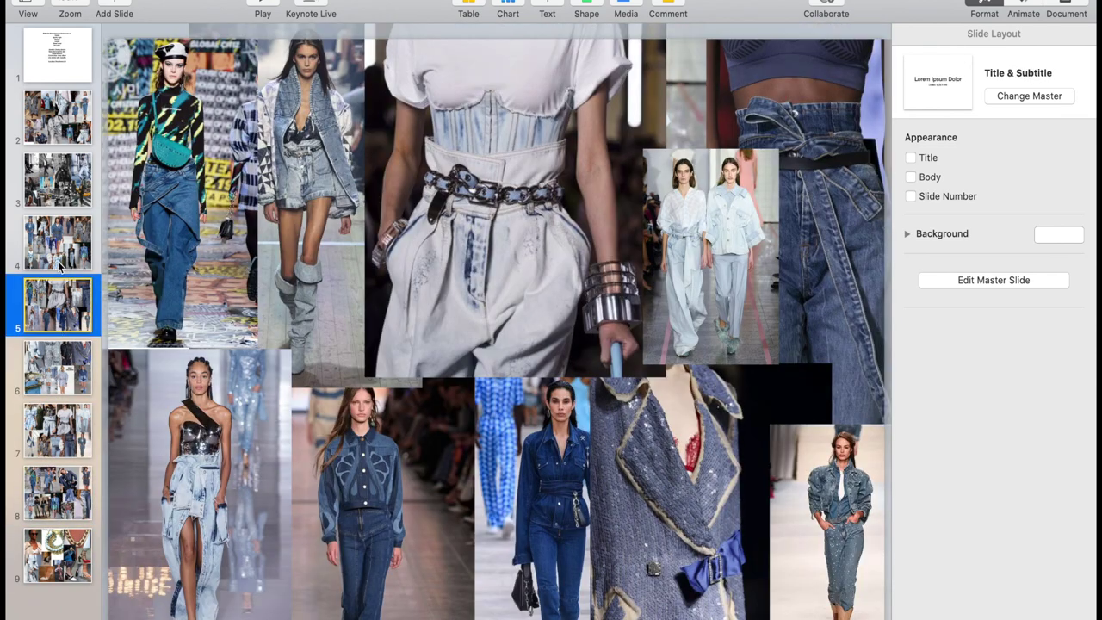
pyautogui.click(60, 267)
pyautogui.click(59, 201)
pyautogui.click(58, 126)
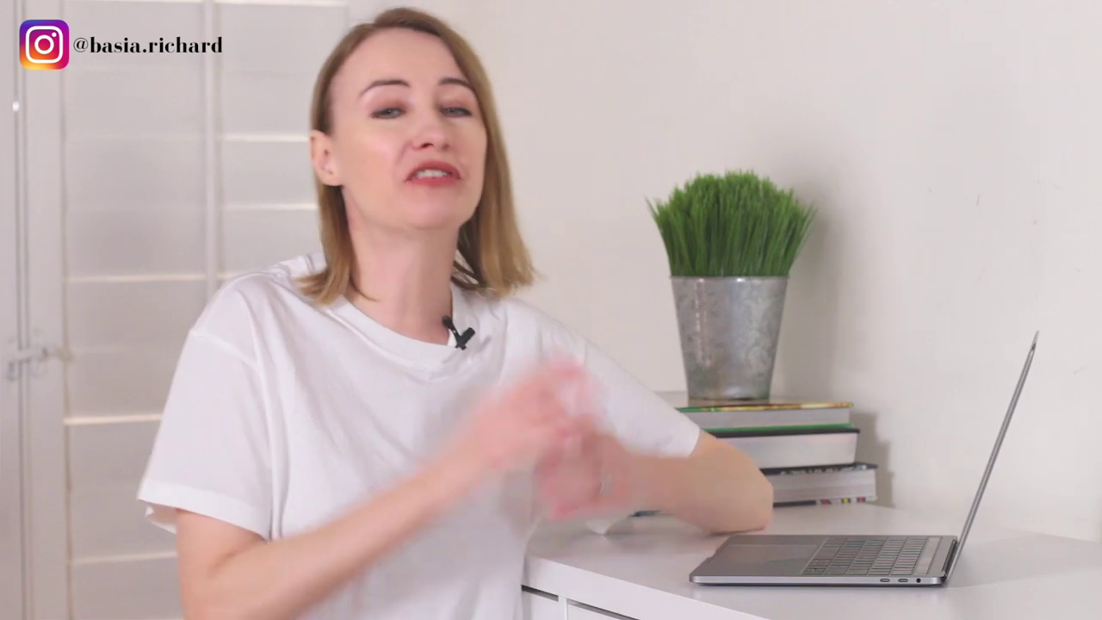
pyautogui.scroll(-7, 12, 379)
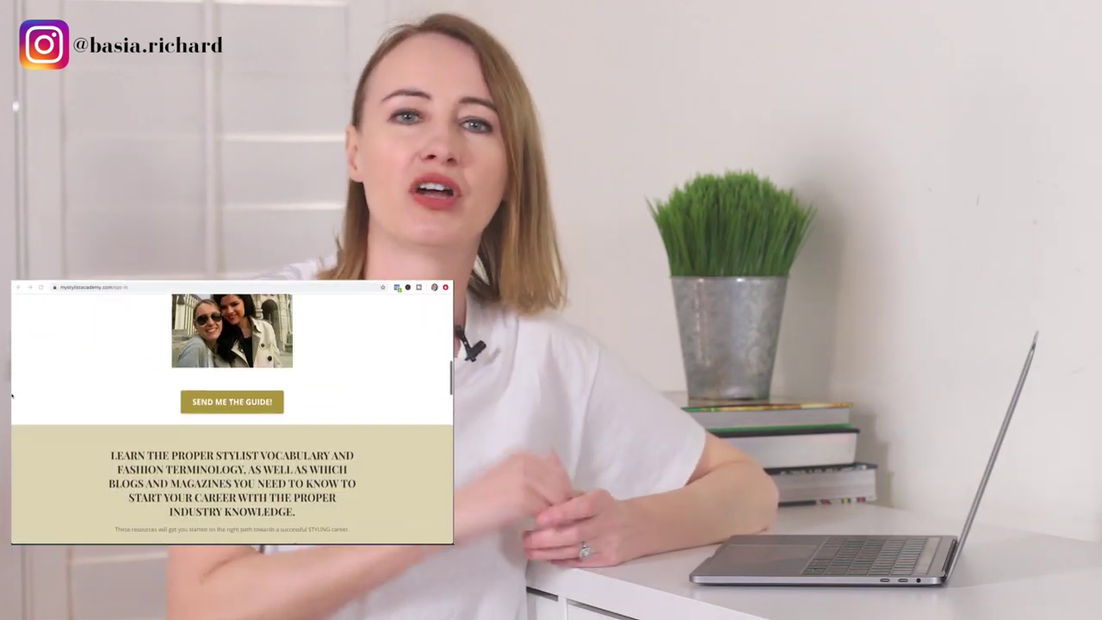
pyautogui.scroll(-8, 12, 394)
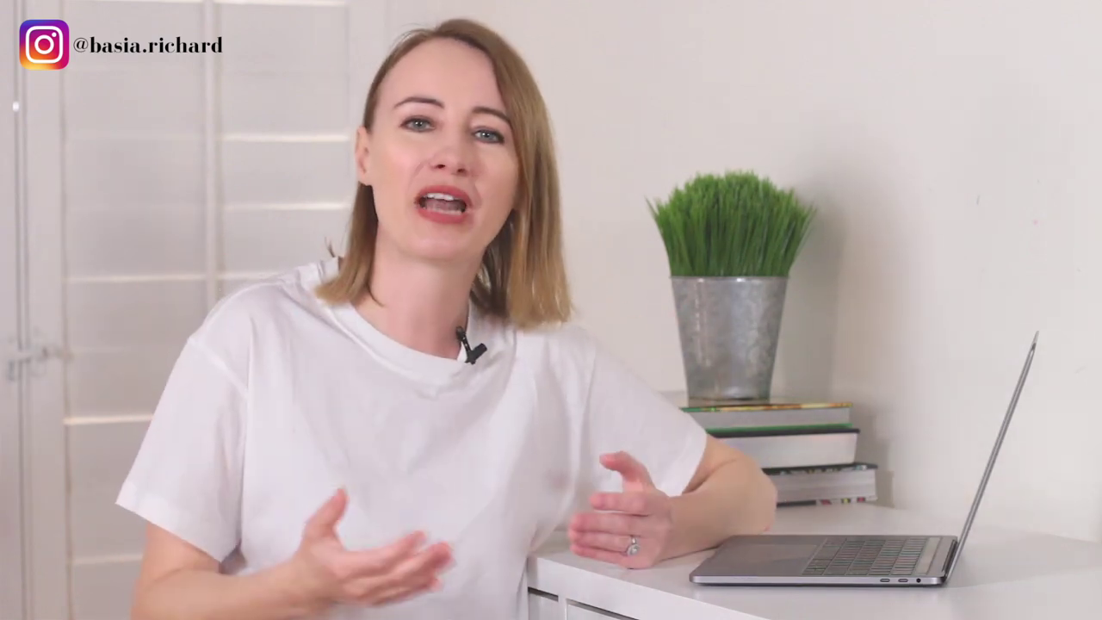
pyautogui.scroll(-10, 249, 439)
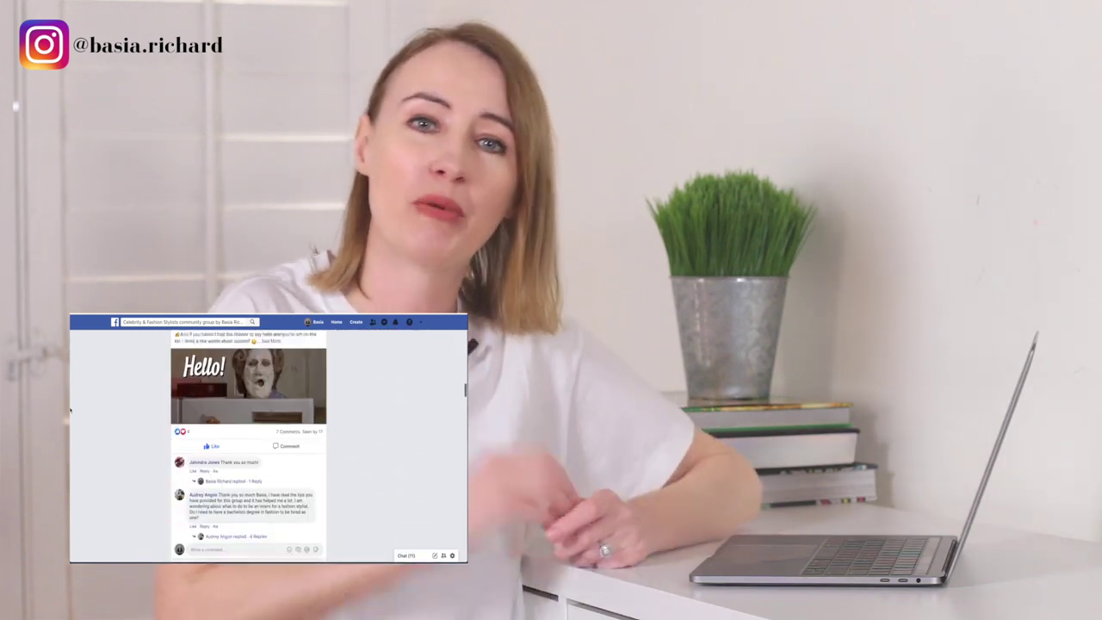
pyautogui.scroll(-2, 250, 439)
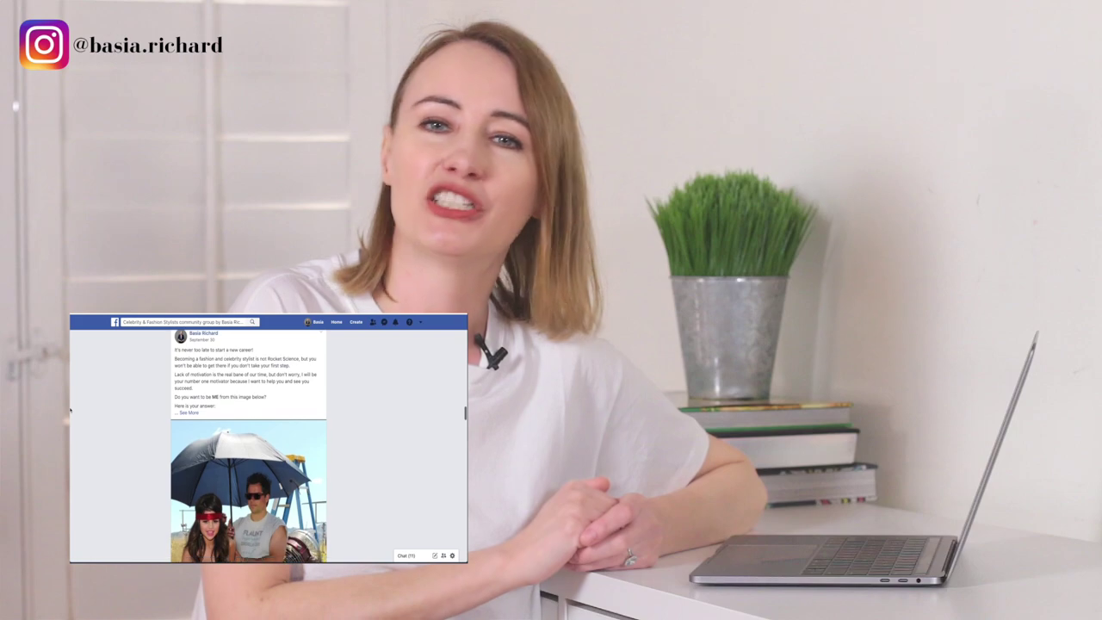
pyautogui.scroll(-3, 250, 439)
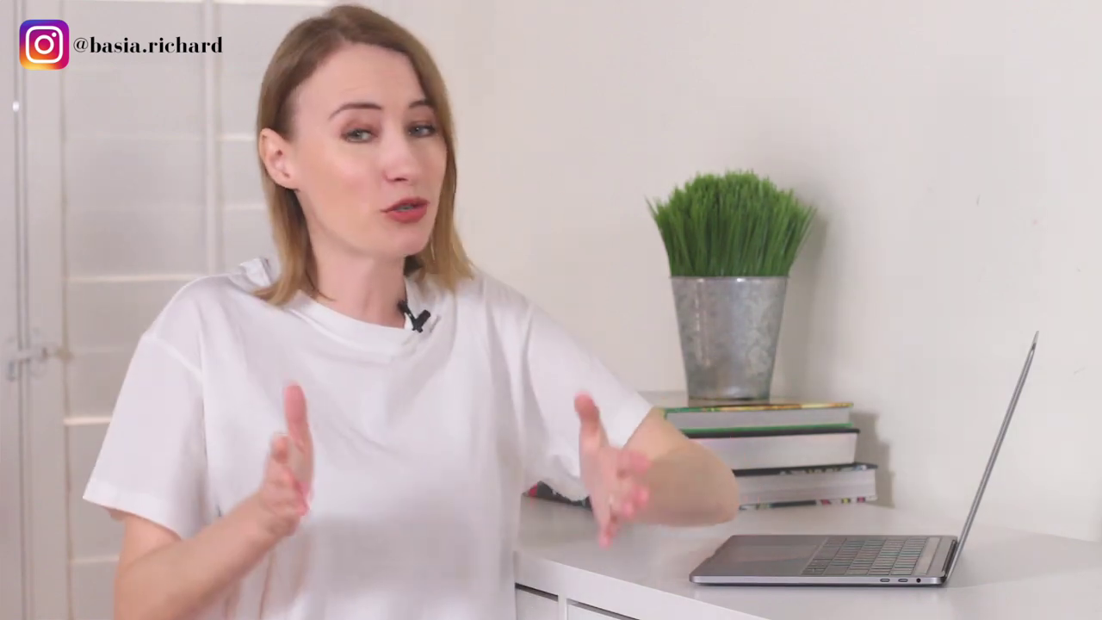